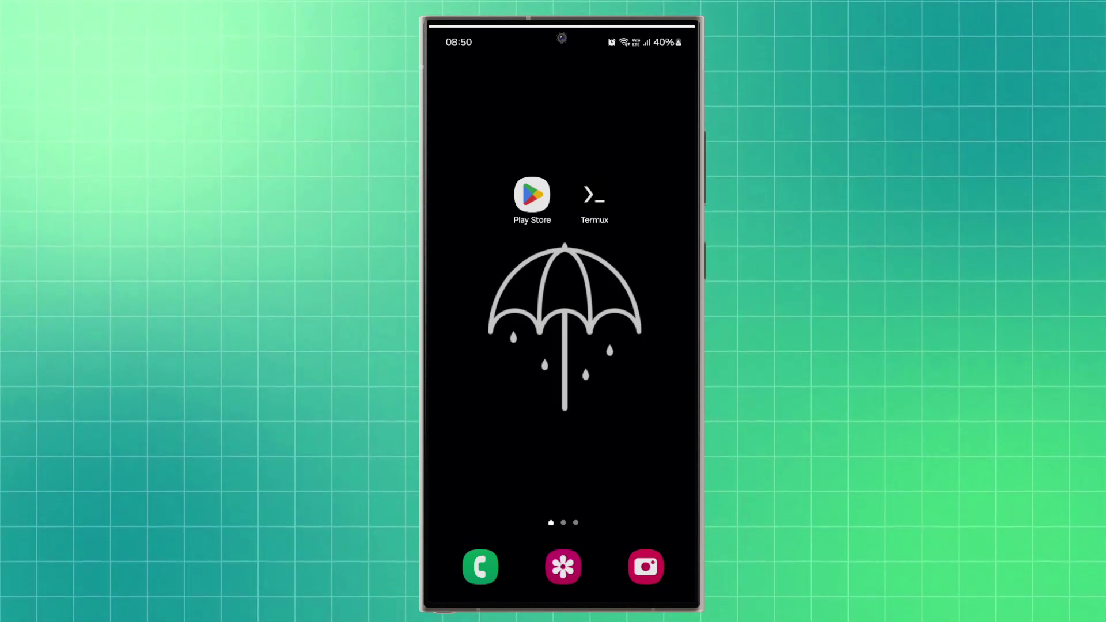
# Launch Termux from its Play Store listing and allow its notifications
pyautogui.click(533, 195)
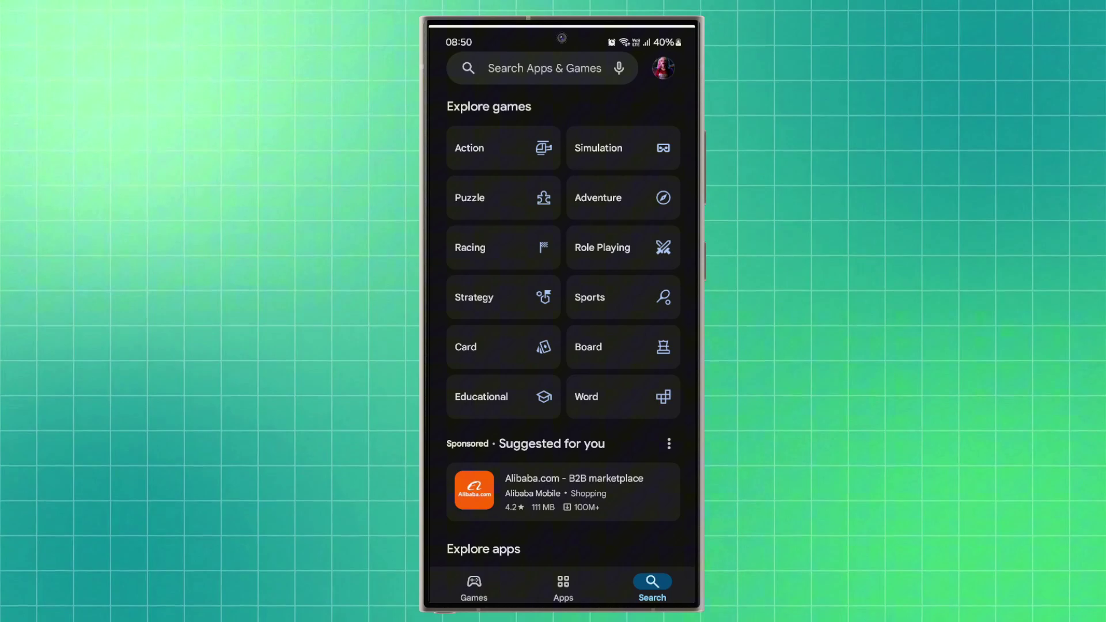
pyautogui.click(655, 118)
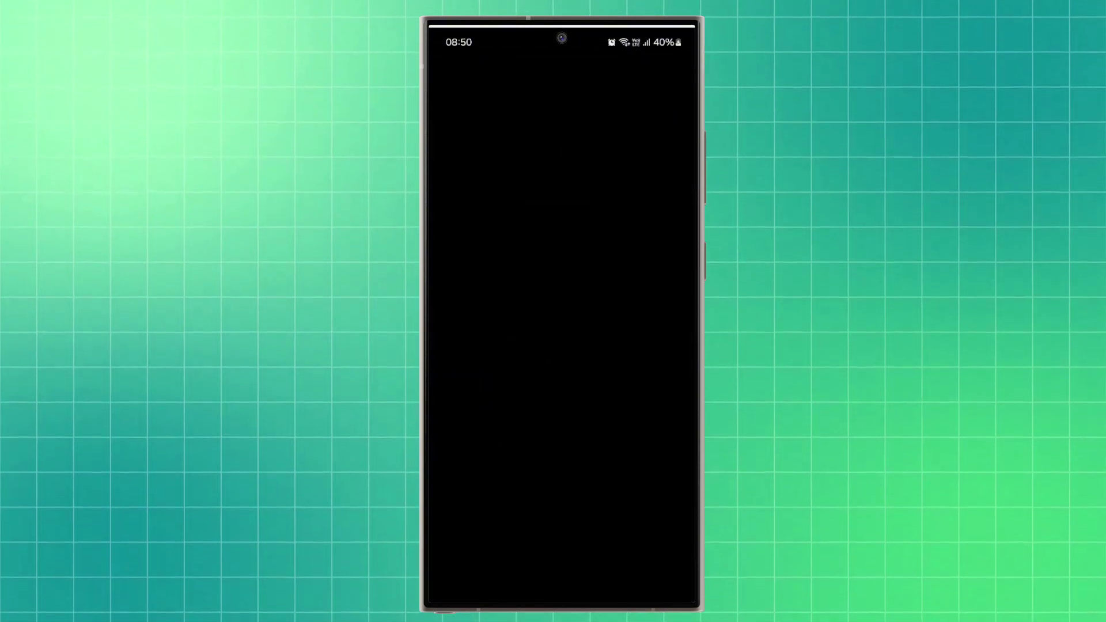
pyautogui.click(563, 538)
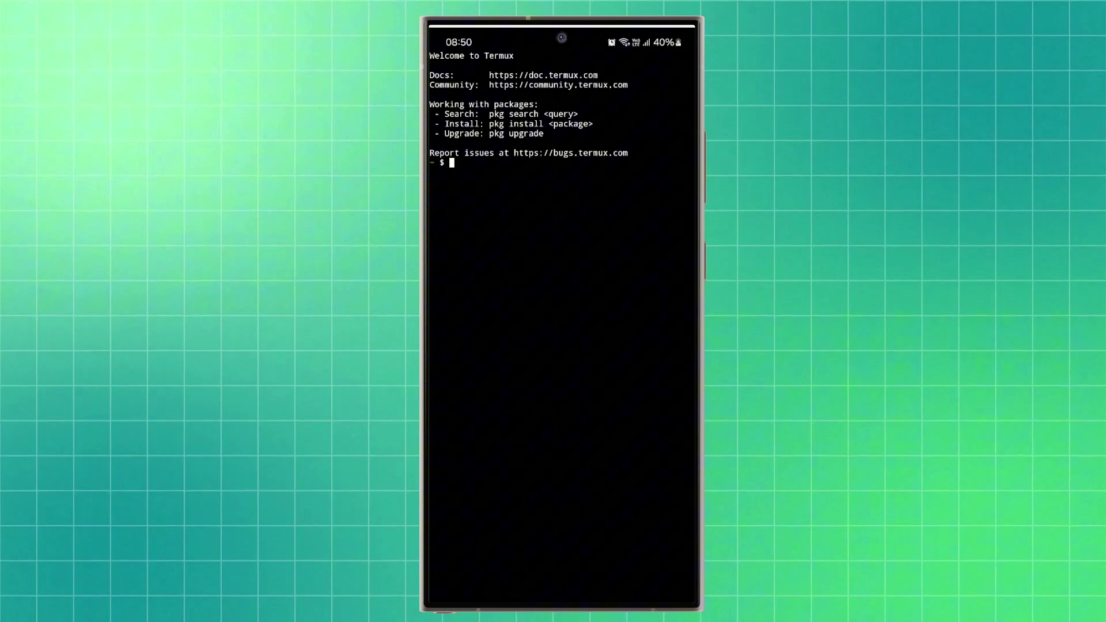
# Run 'pkg install android-tools' in Termux and confirm installing its dependencies with y
pyautogui.click(540, 195)
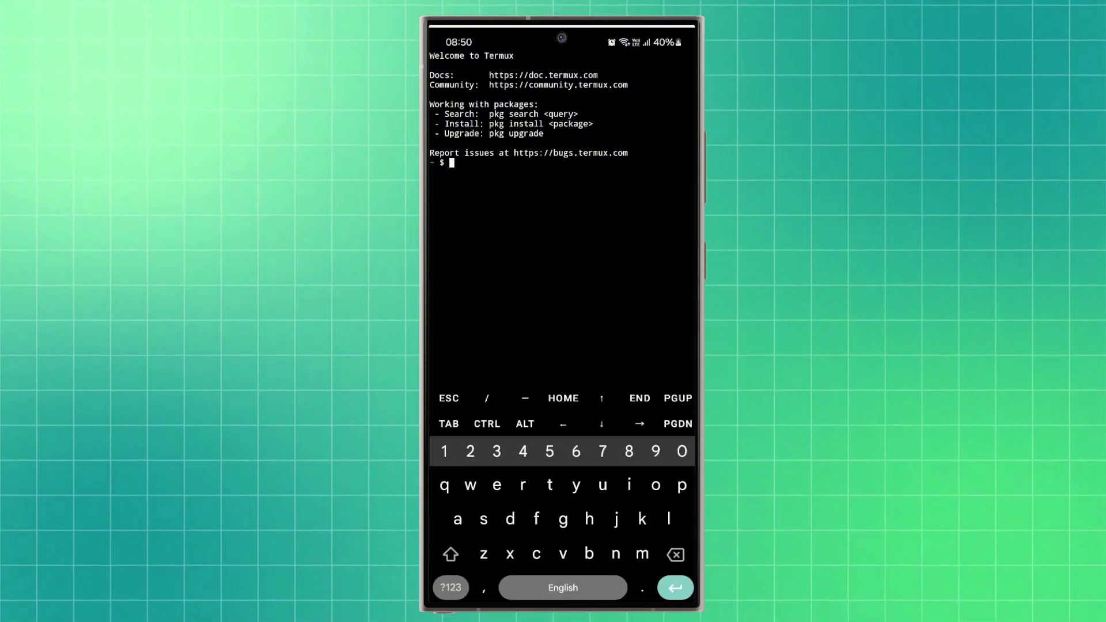
pyautogui.click(682, 485)
pyautogui.click(642, 518)
pyautogui.click(562, 519)
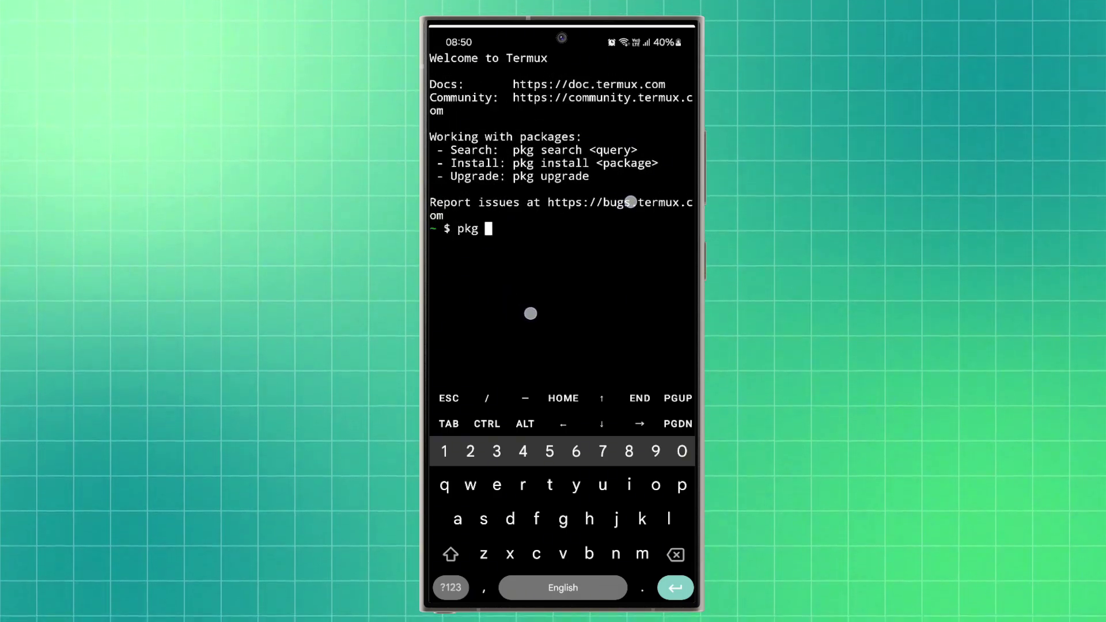
pyautogui.write('install android-')
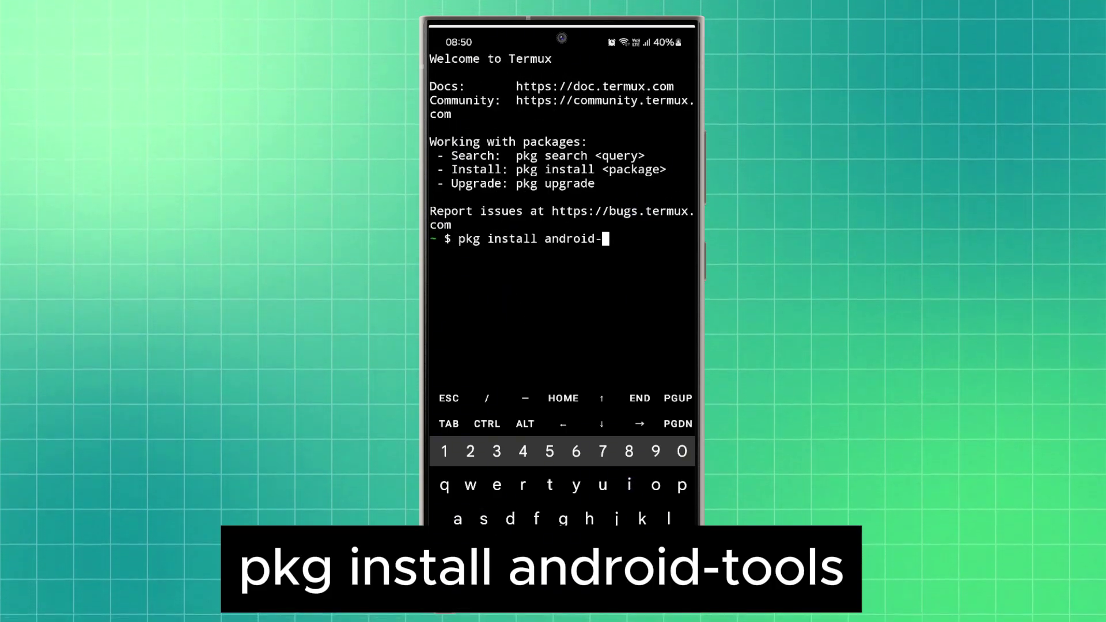
pyautogui.write('tools')
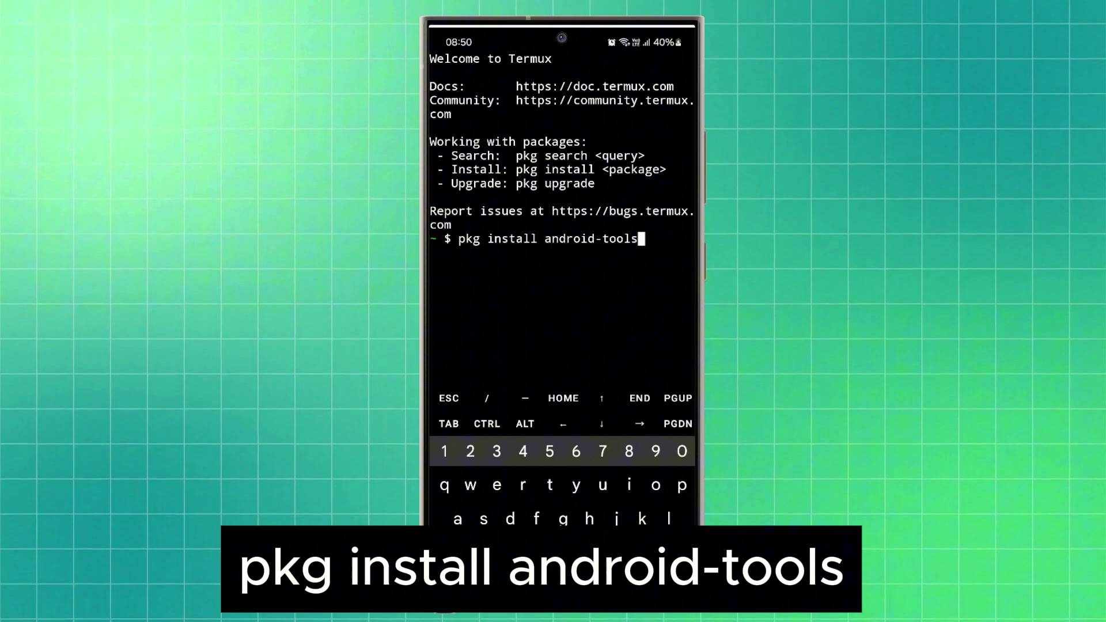
pyautogui.press('Return')
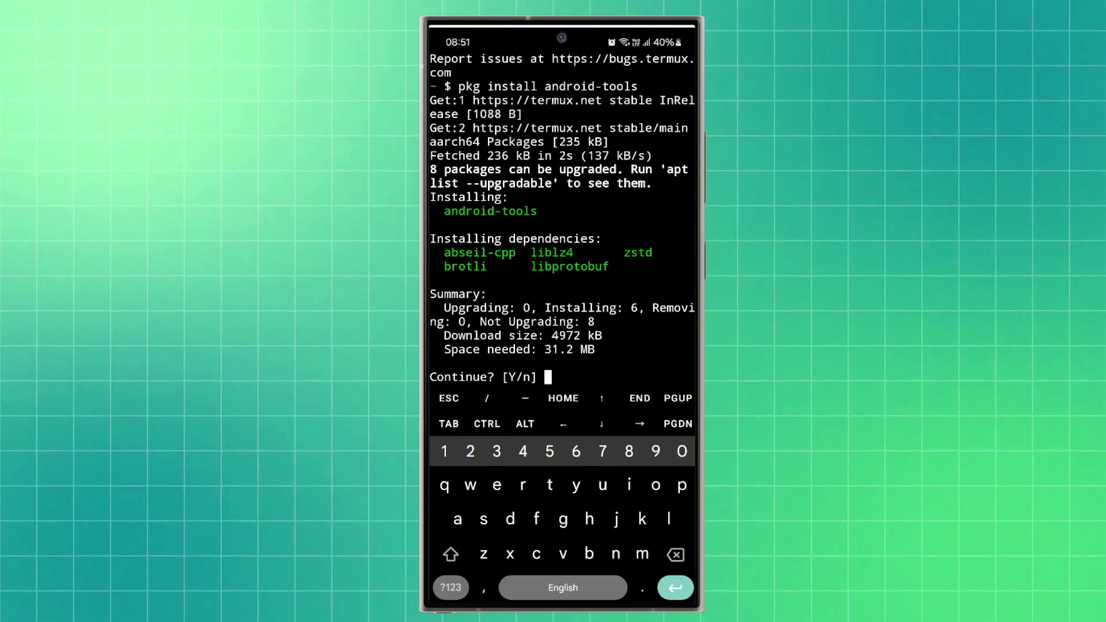
pyautogui.write('y')
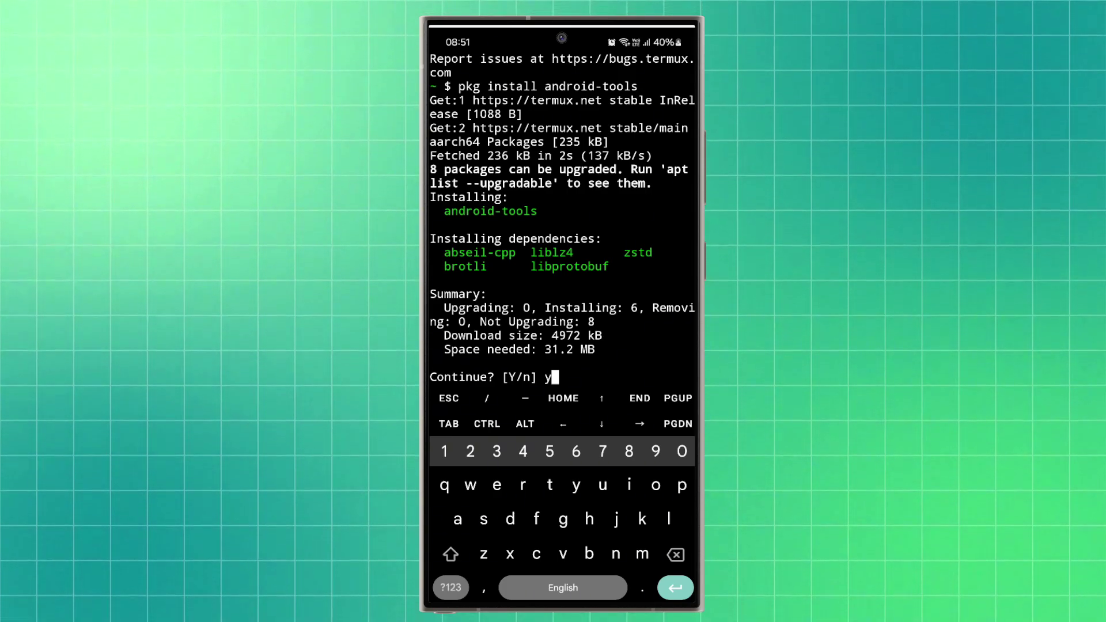
pyautogui.press('Return')
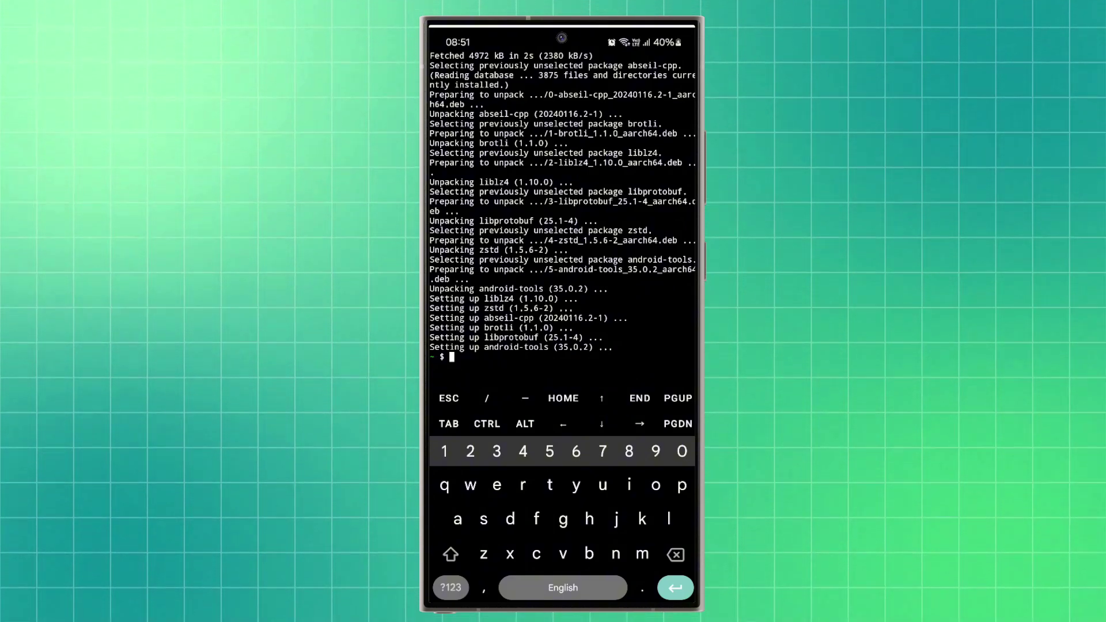
# Open Settings from the notification shade gear and scroll down to Developer options
pyautogui.moveTo(562, 30); pyautogui.dragTo(562, 155)
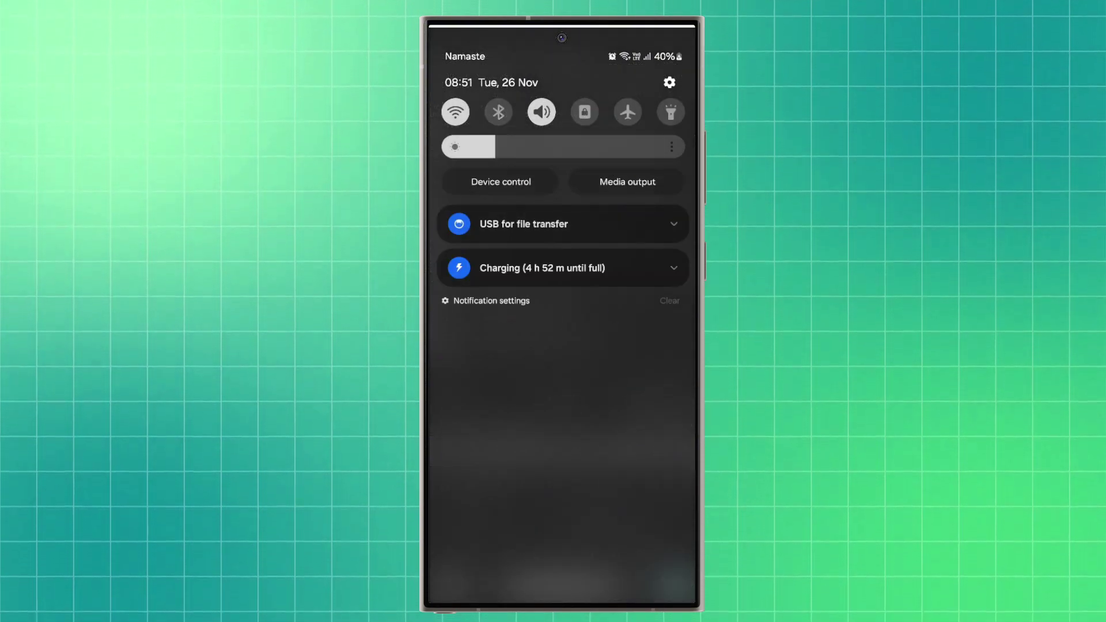
pyautogui.click(670, 82)
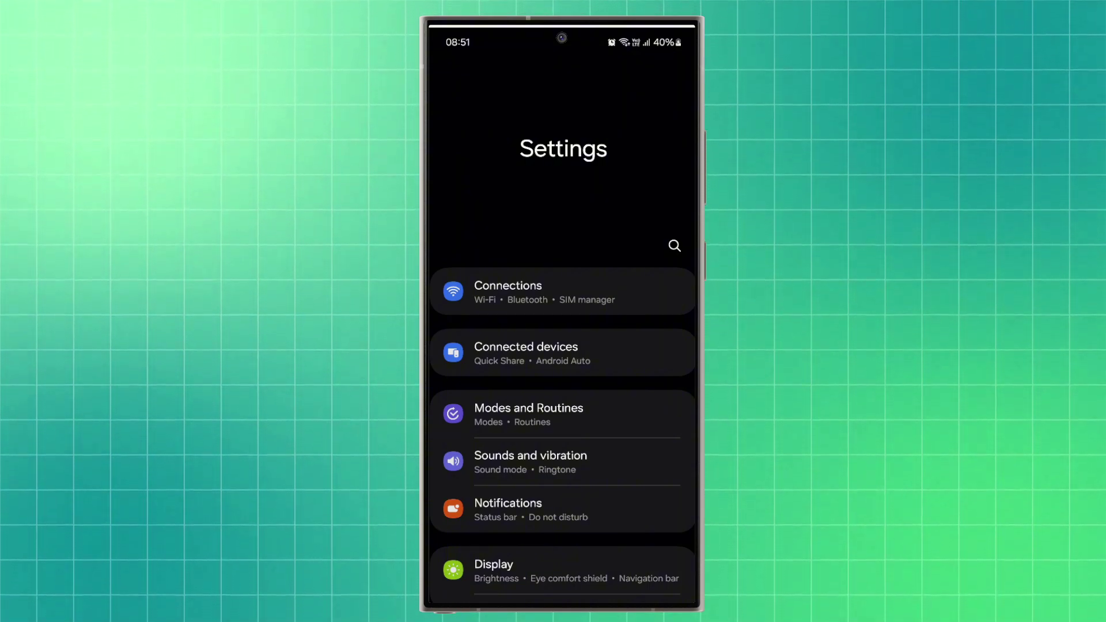
pyautogui.scroll(-10, 562, 389)
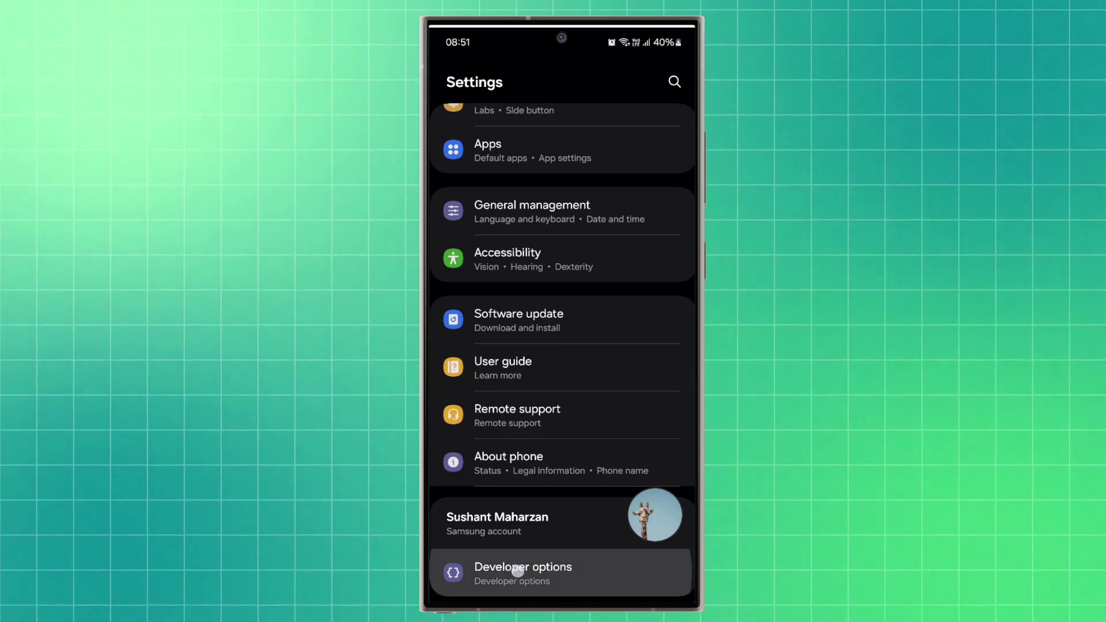
pyautogui.moveTo(529, 568); pyautogui.dragTo(563, 526)
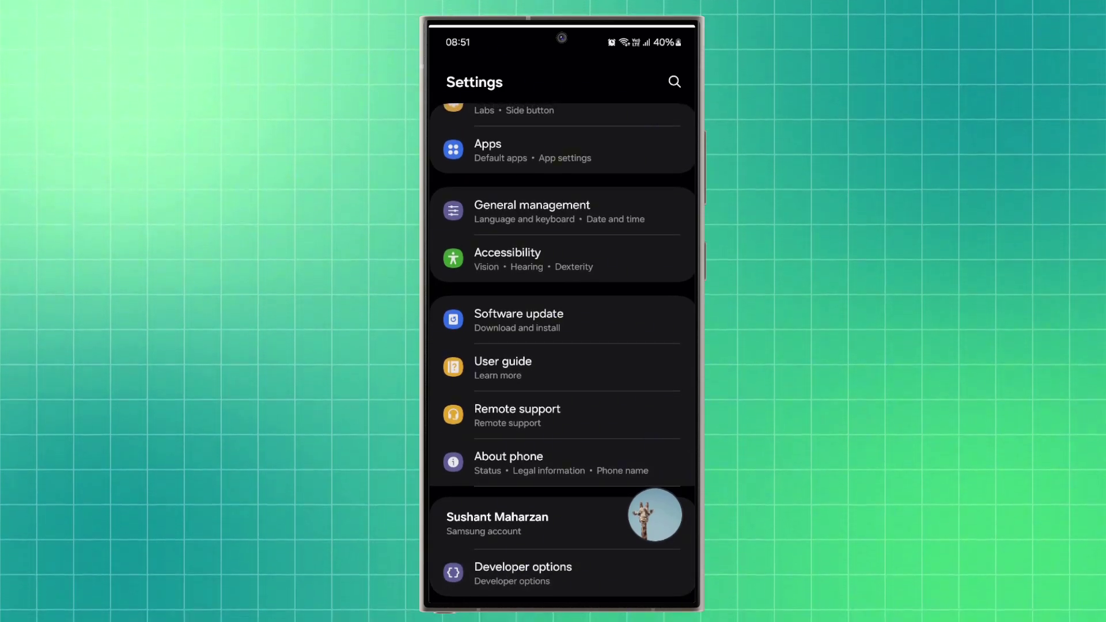
pyautogui.click(541, 463)
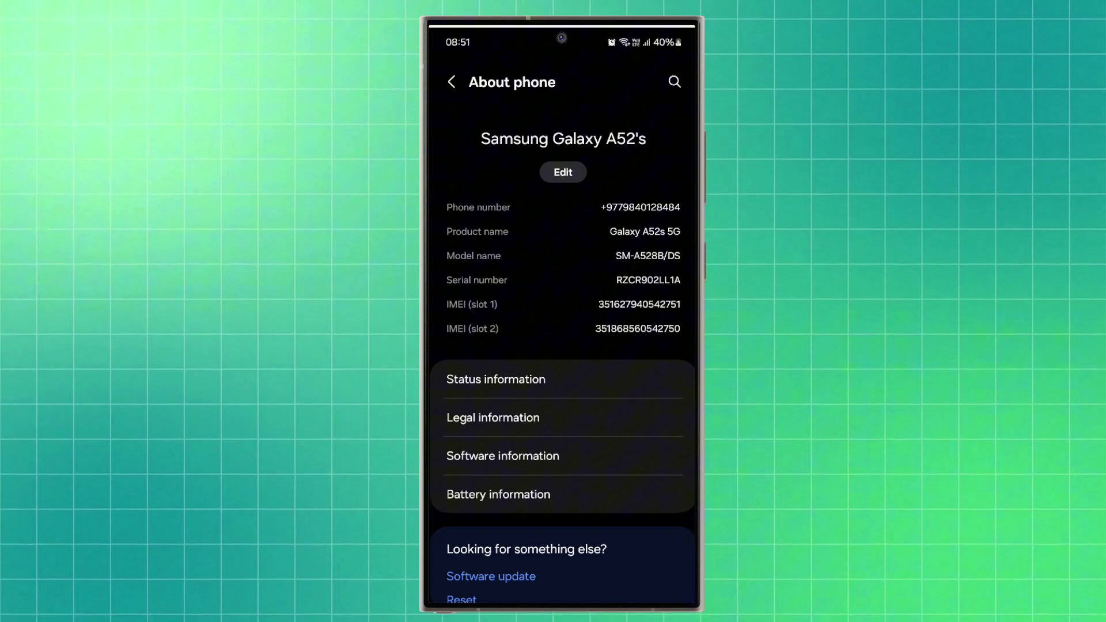
pyautogui.click(549, 456)
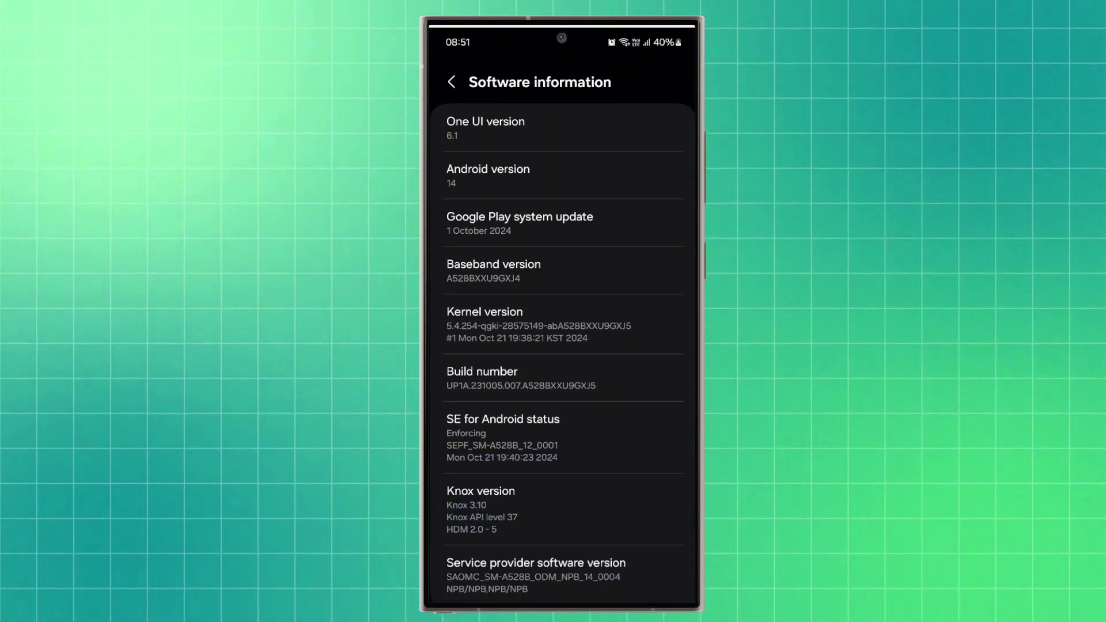
pyautogui.click(573, 377)
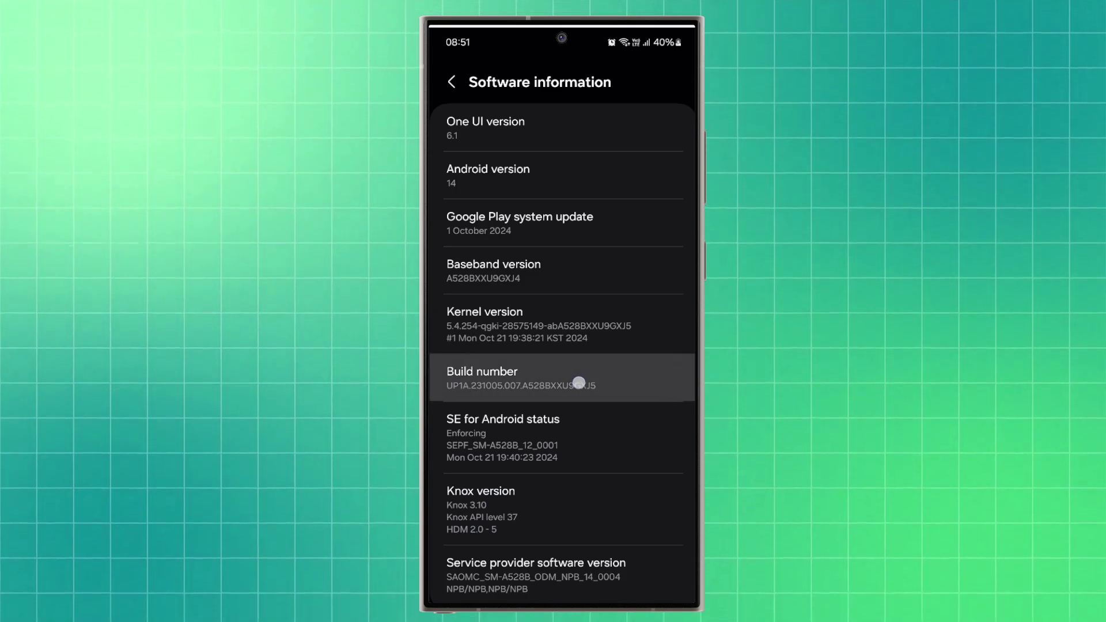
pyautogui.click(579, 383)
pyautogui.click(584, 374)
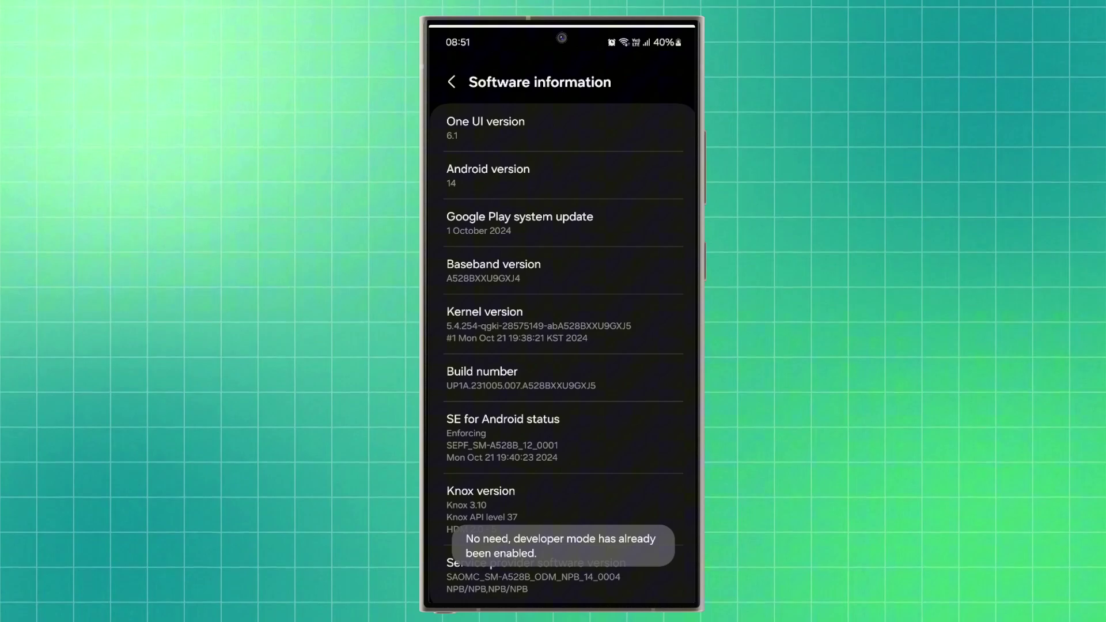
pyautogui.click(452, 81)
pyautogui.click(452, 82)
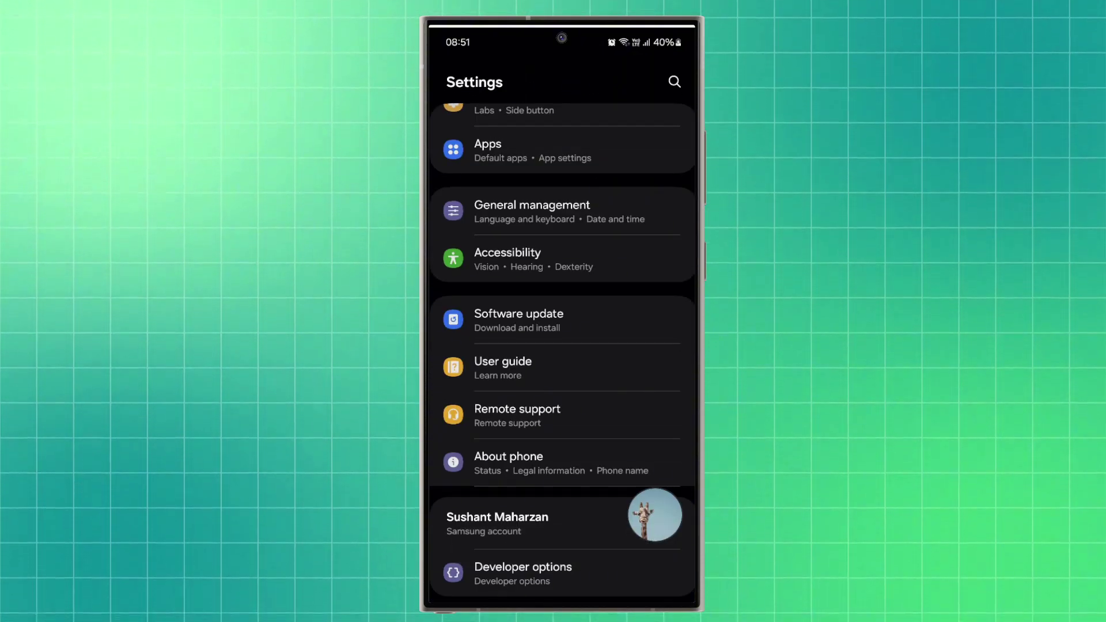
# Switch Wireless debugging on in Developer options and open its details page
pyautogui.click(539, 573)
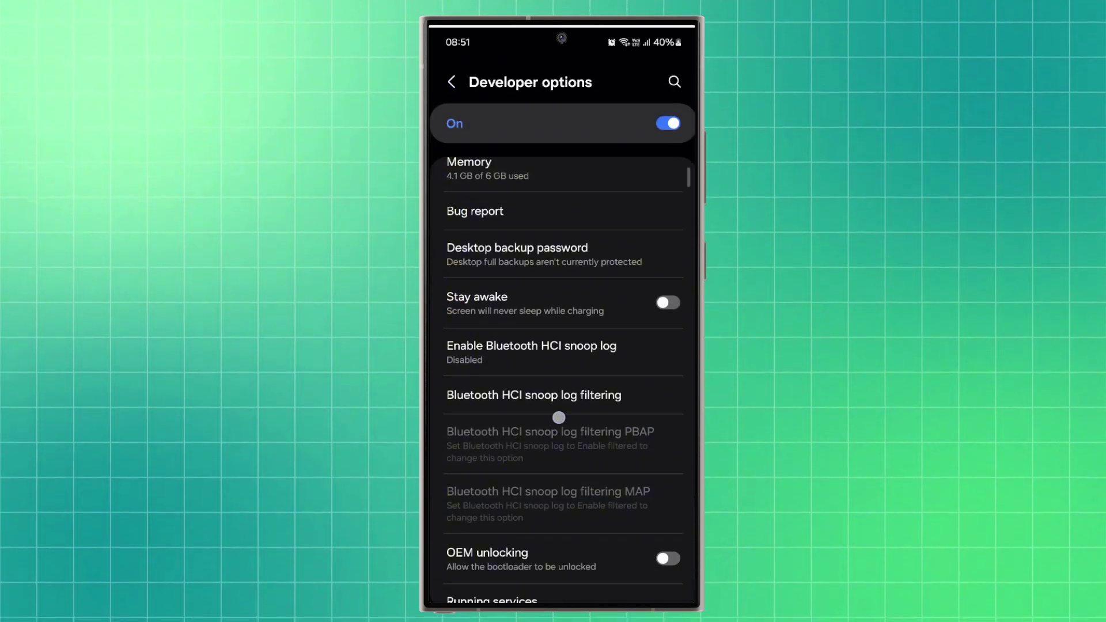
pyautogui.scroll(-10, 558, 418)
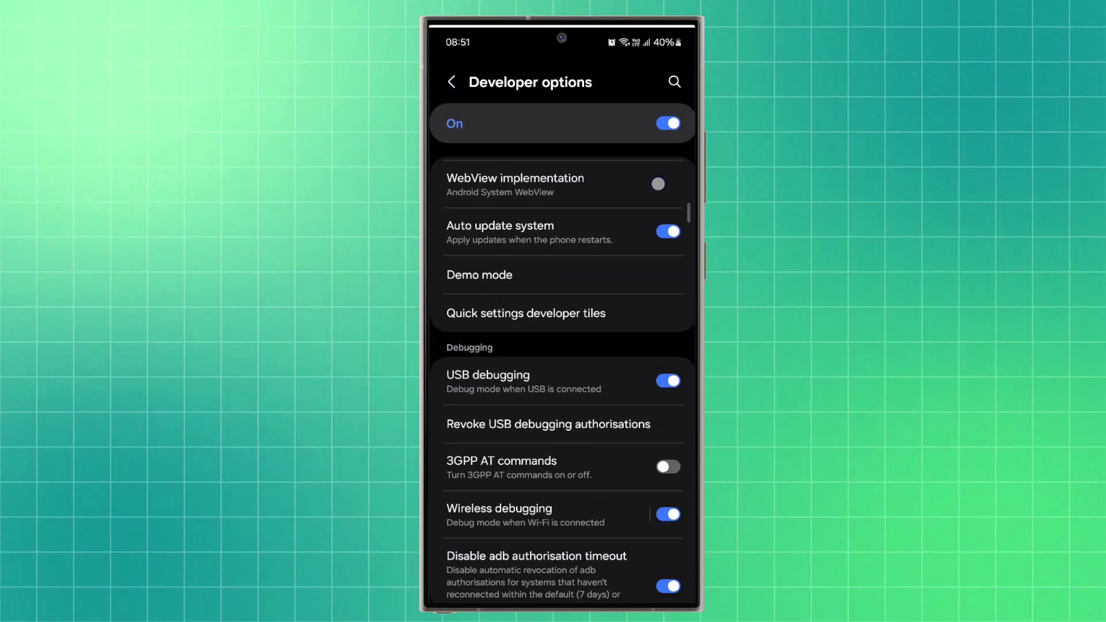
pyautogui.moveTo(489, 343); pyautogui.dragTo(528, 350)
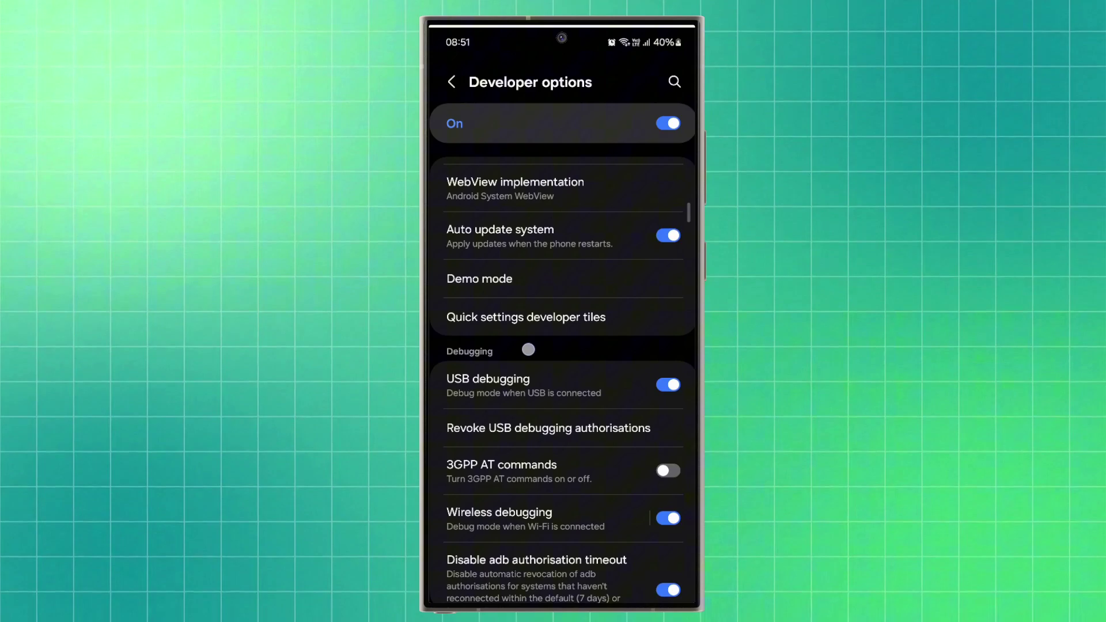
pyautogui.scroll(-5, 528, 350)
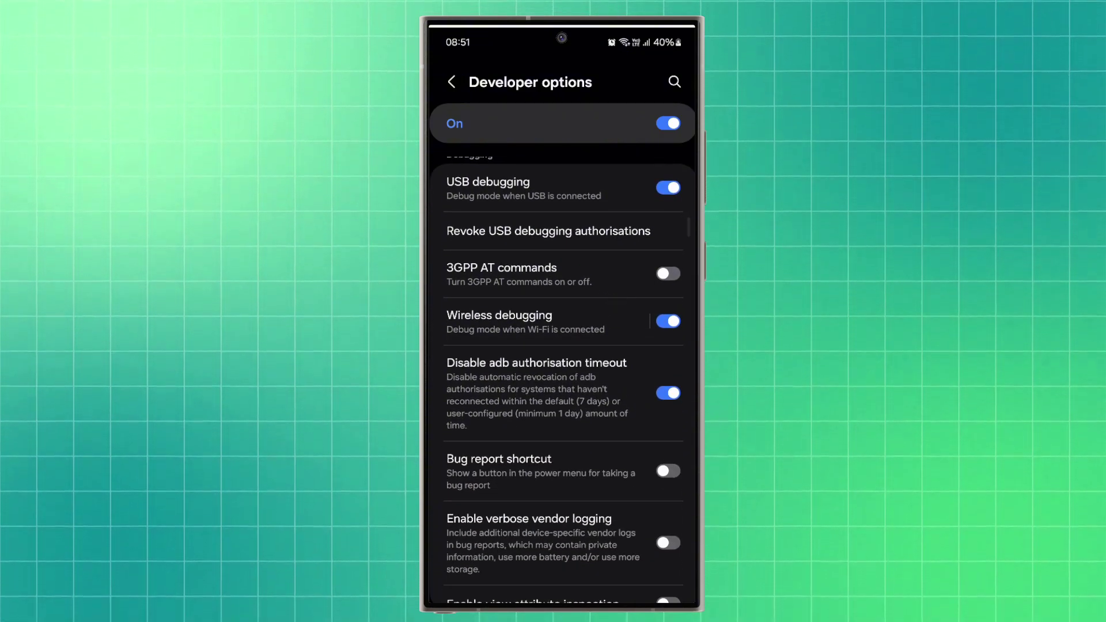
pyautogui.click(668, 321)
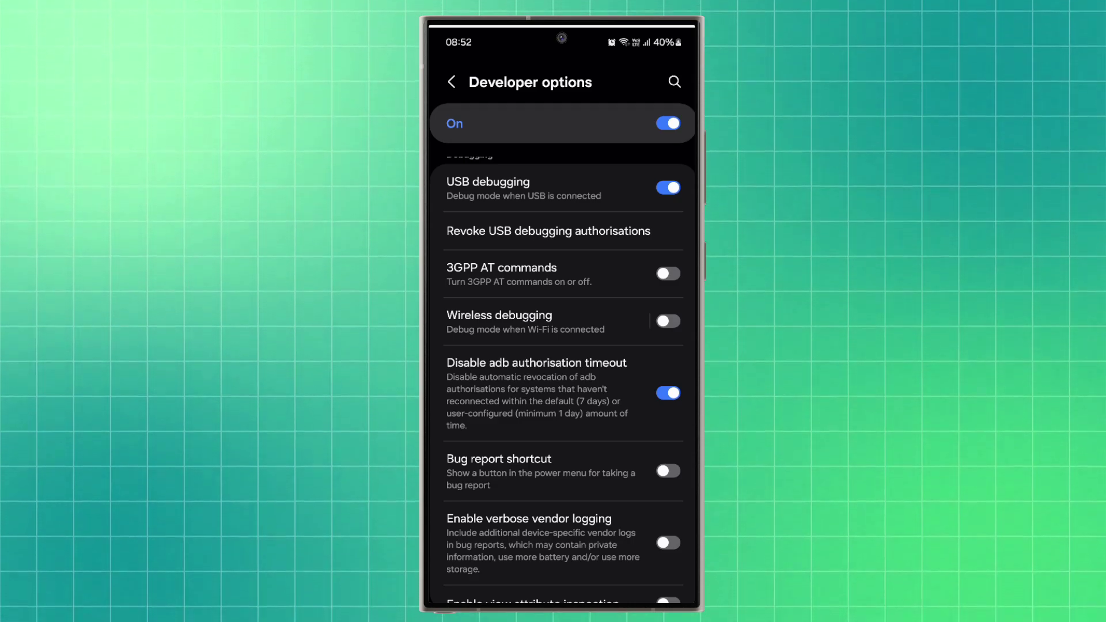
pyautogui.click(667, 322)
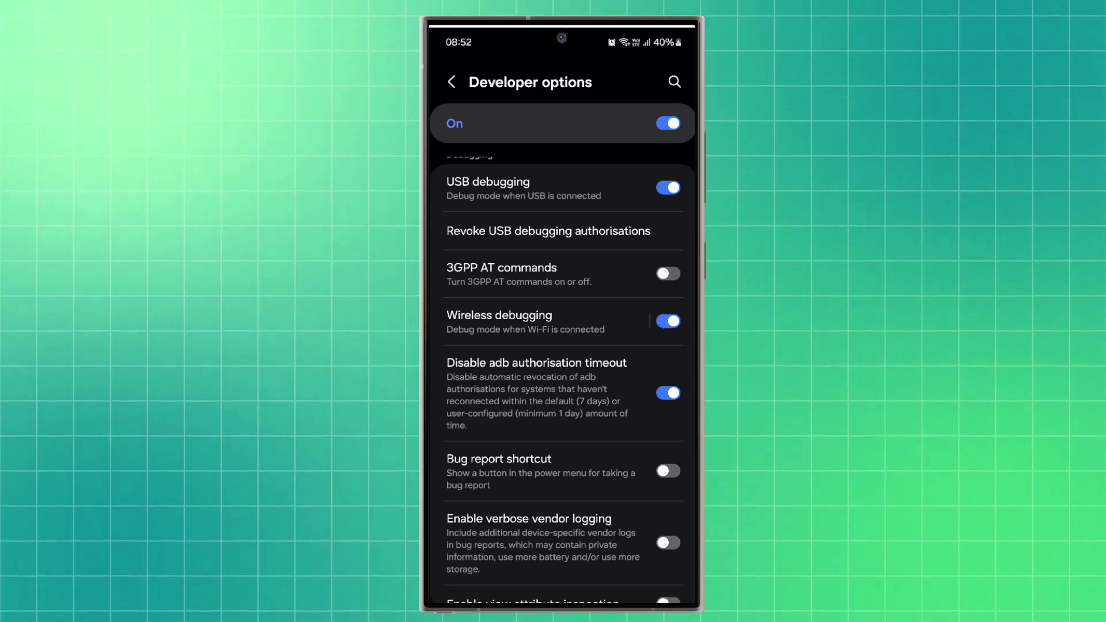
pyautogui.click(519, 321)
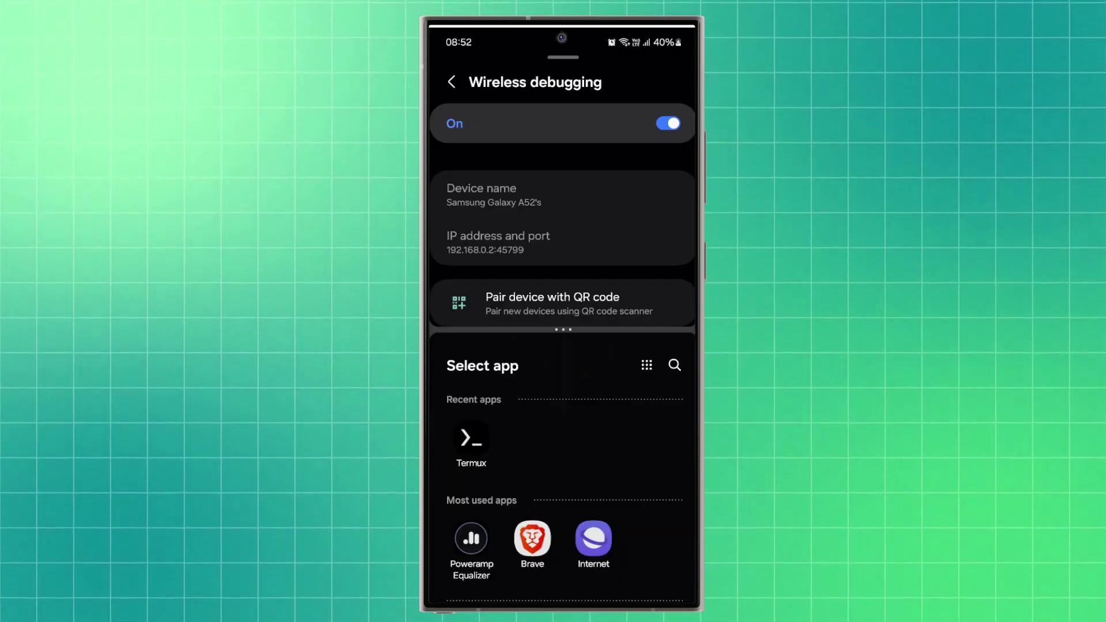
# Place Termux in the lower split-screen half and drag the divider to enlarge Settings
pyautogui.click(470, 444)
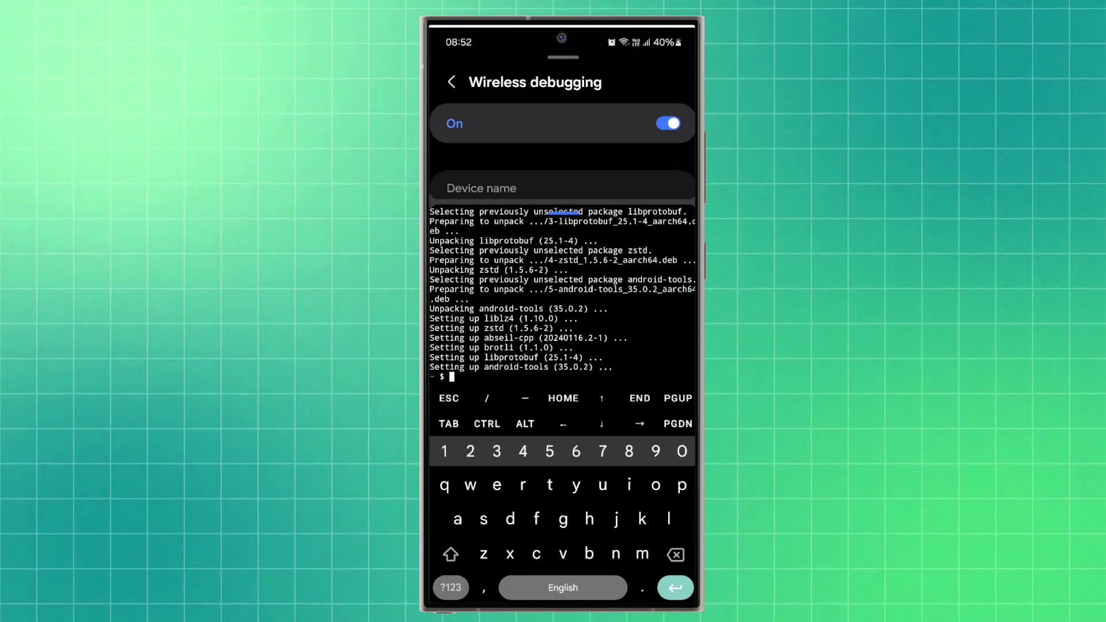
pyautogui.click(668, 123)
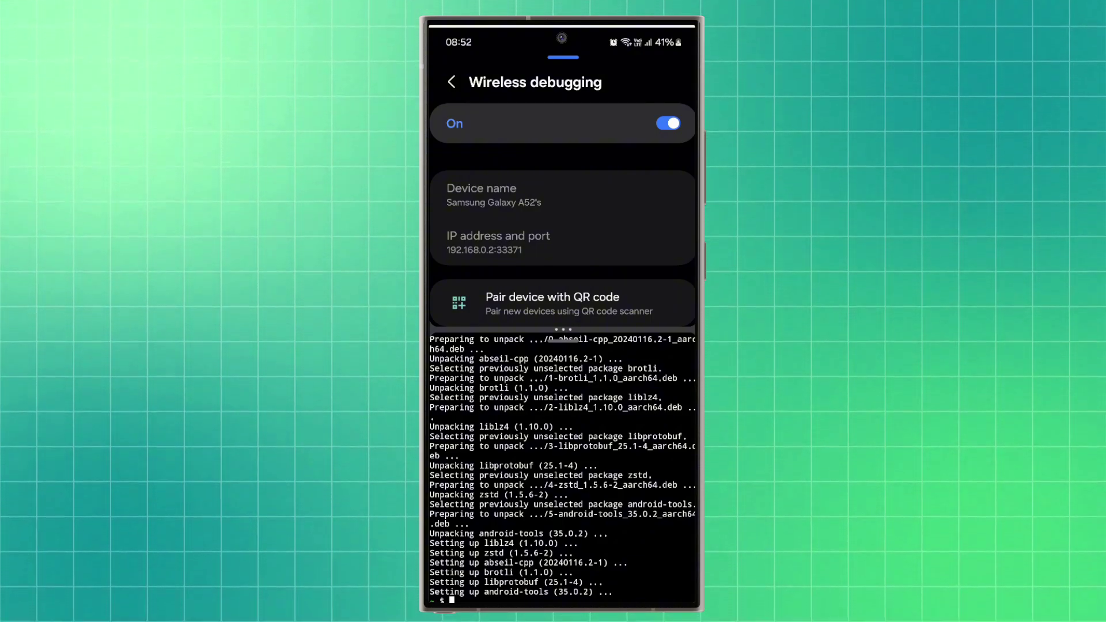
pyautogui.click(566, 370)
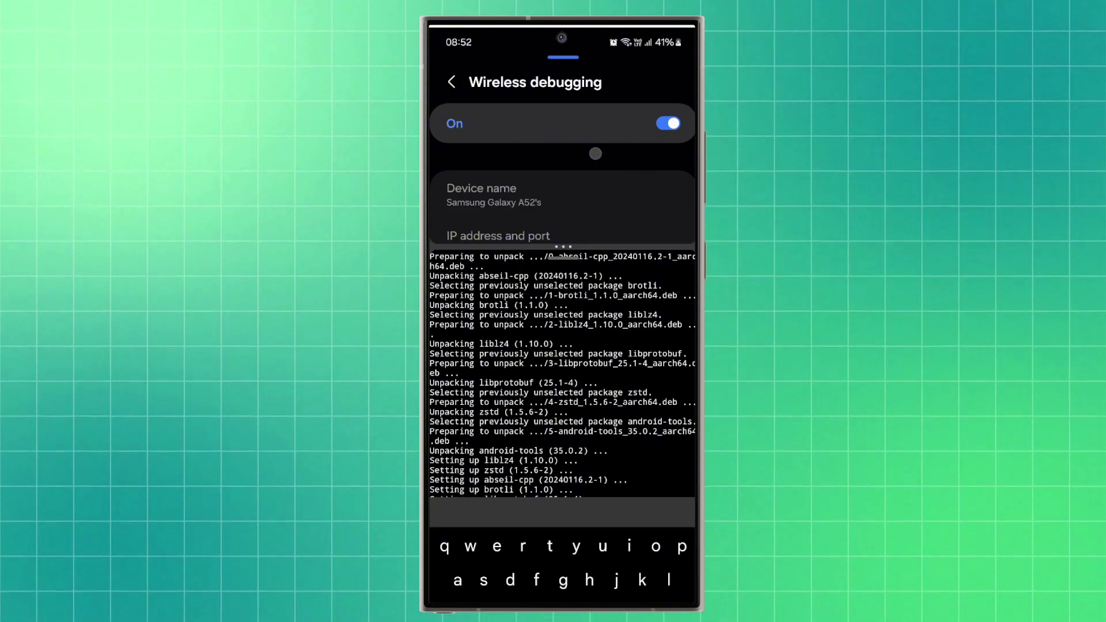
pyautogui.moveTo(595, 199); pyautogui.dragTo(585, 328)
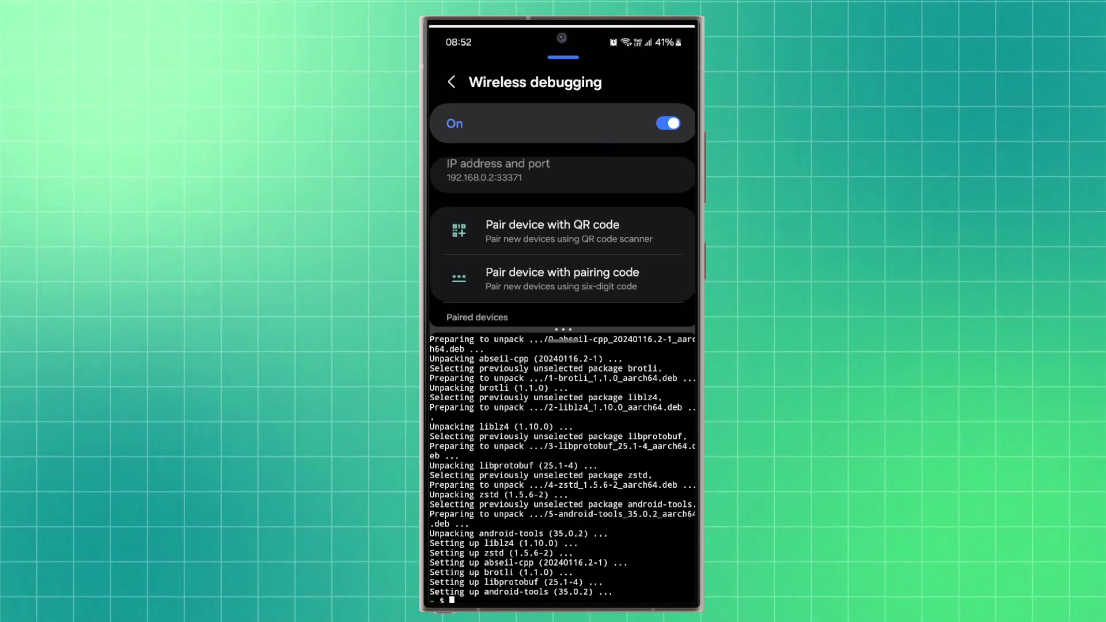
pyautogui.moveTo(615, 150)
pyautogui.mouseDown()
pyautogui.moveTo(629, 274)
pyautogui.moveTo(646, 186)
pyautogui.mouseUp()
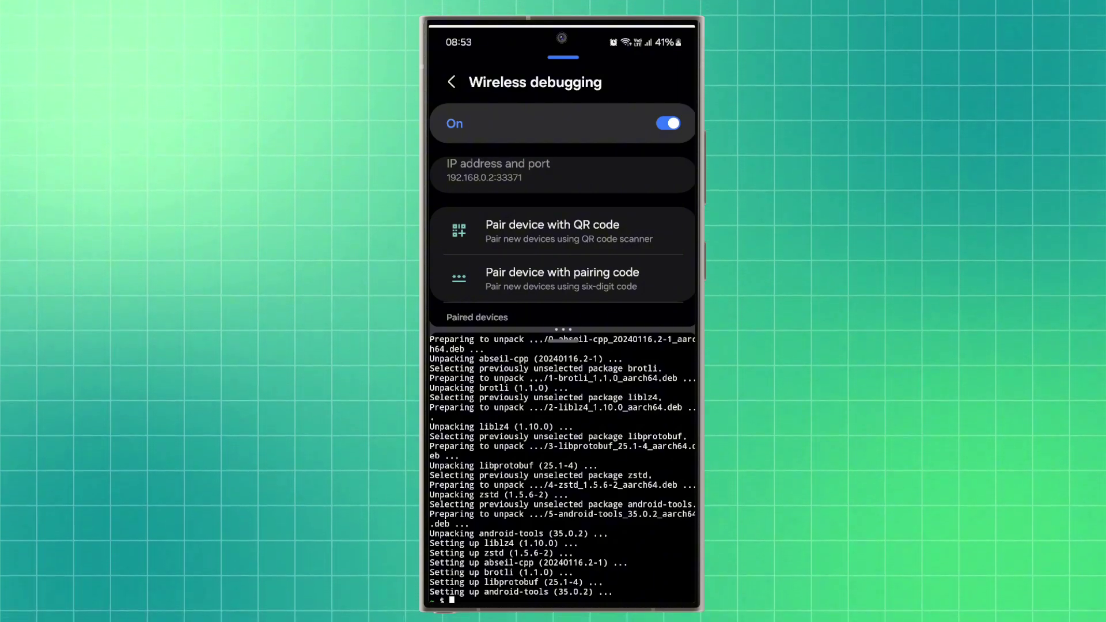
pyautogui.moveTo(624, 207); pyautogui.dragTo(625, 269)
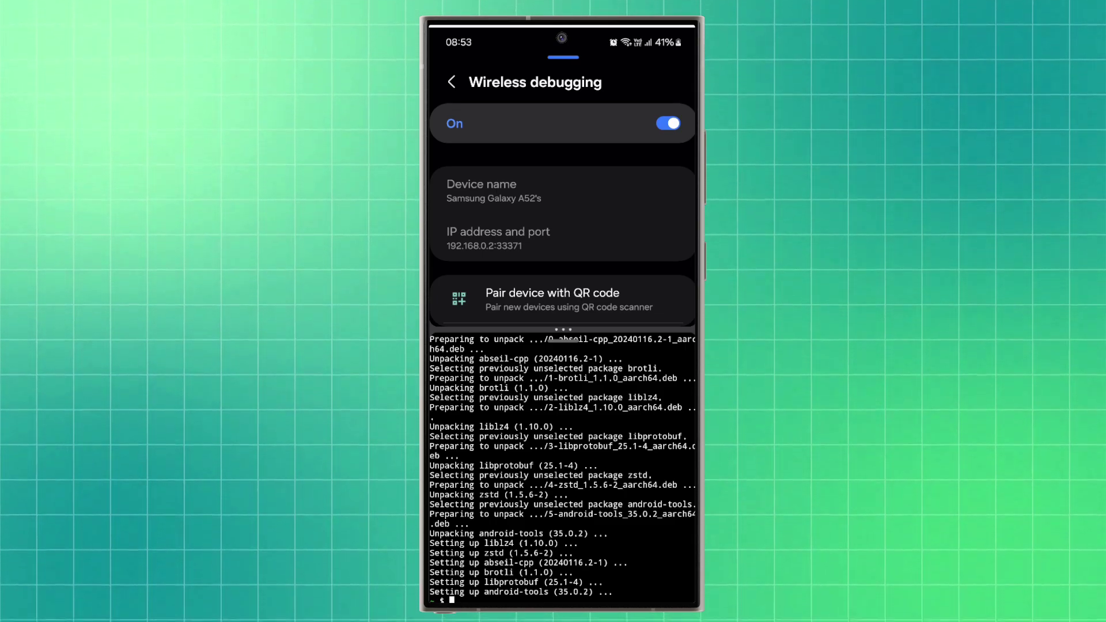
# Try copying the IP address 192.168.0.2:41827, then resize the Settings/Termux split
pyautogui.click(545, 242)
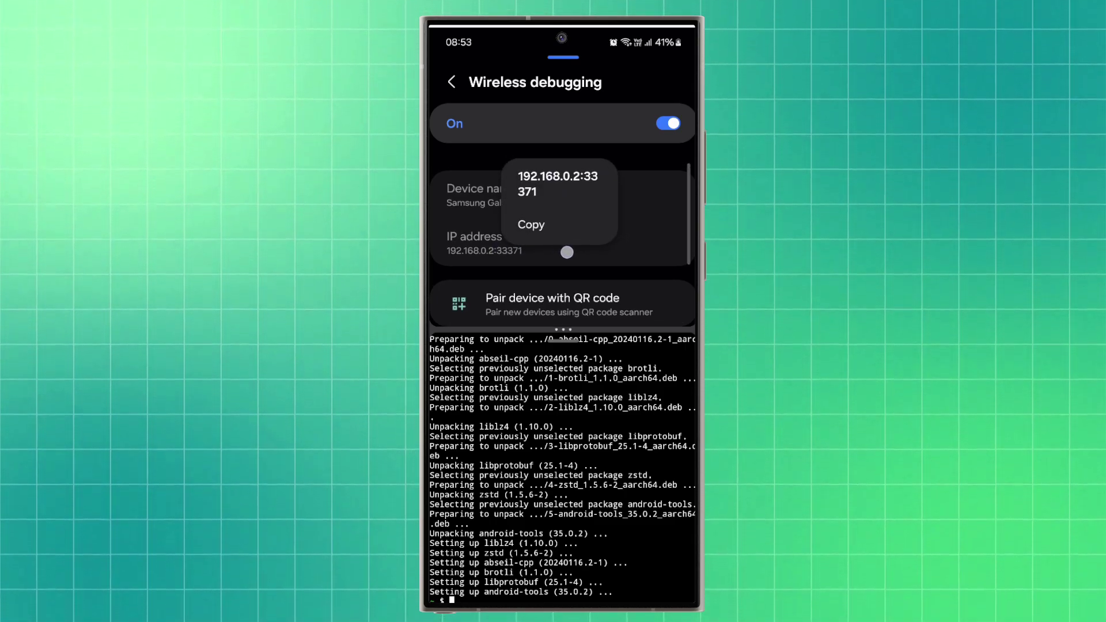
pyautogui.click(657, 242)
pyautogui.moveTo(647, 259); pyautogui.dragTo(646, 189)
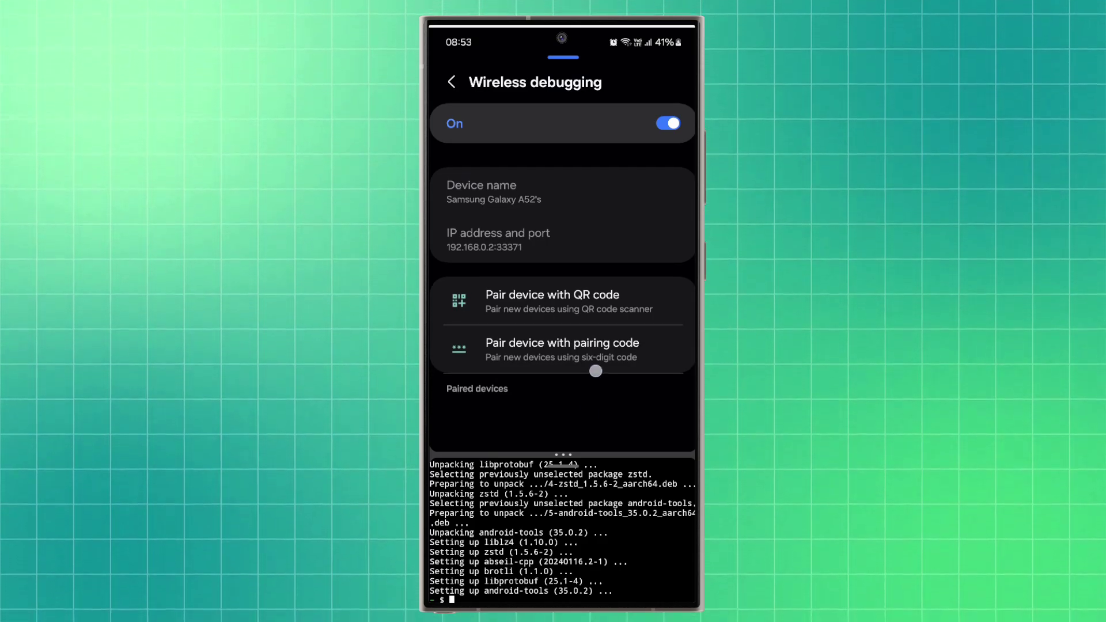
pyautogui.moveTo(593, 363); pyautogui.dragTo(572, 291)
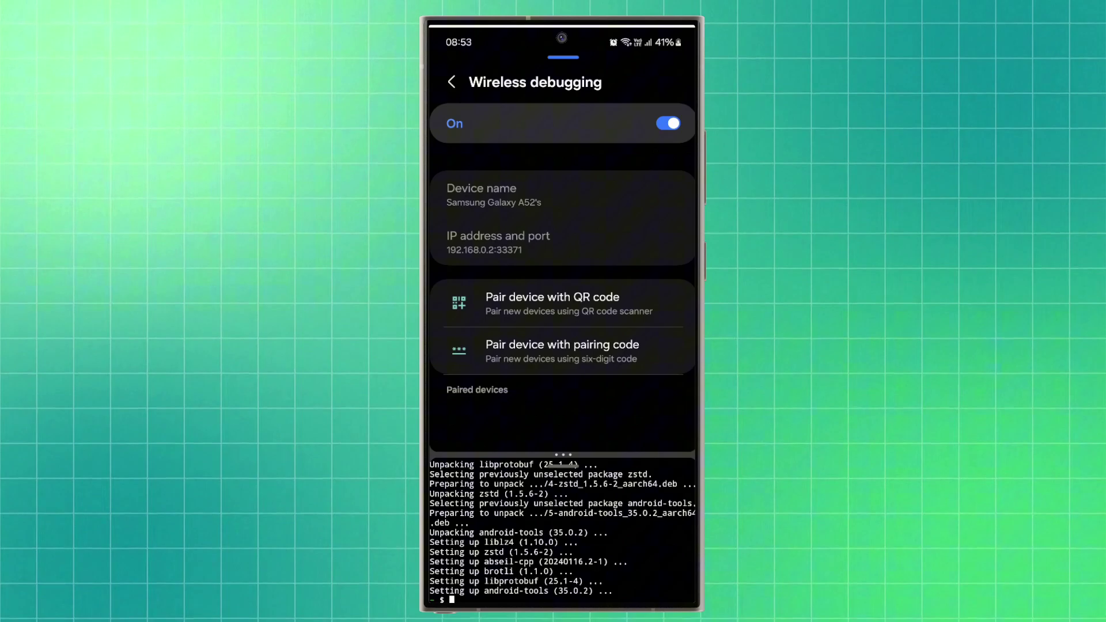
pyautogui.moveTo(562, 454); pyautogui.dragTo(562, 366)
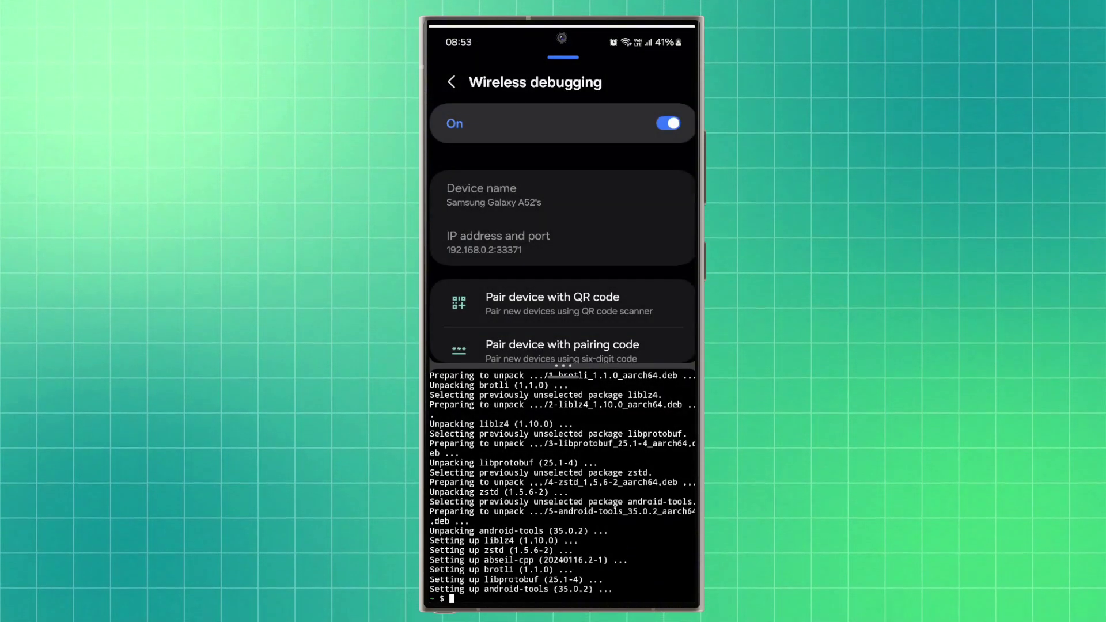
pyautogui.moveTo(639, 287); pyautogui.dragTo(640, 249)
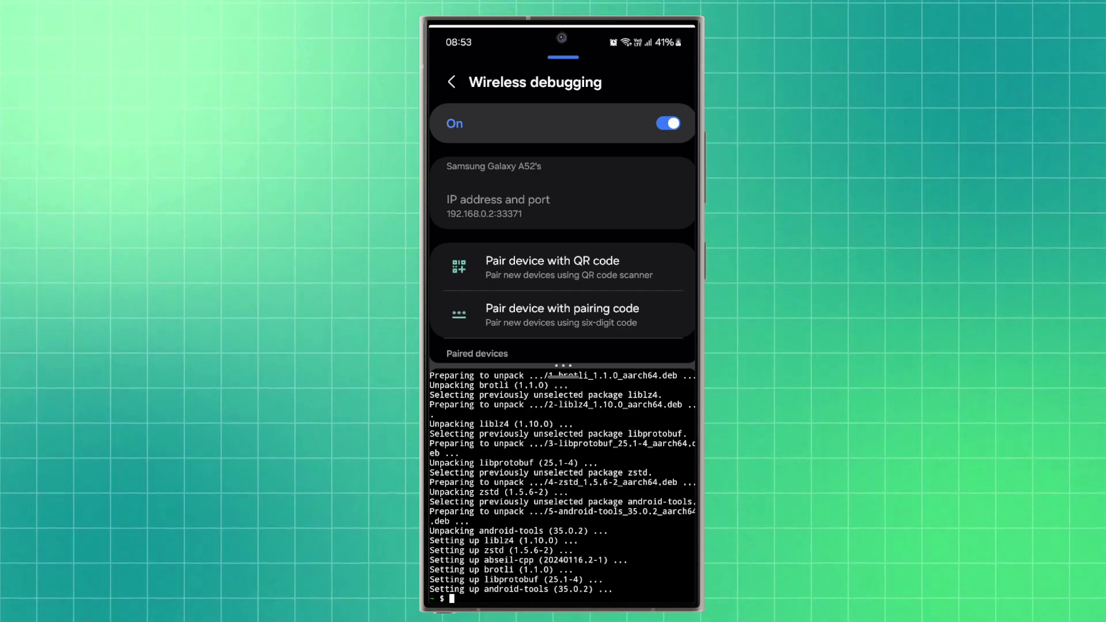
pyautogui.click(562, 314)
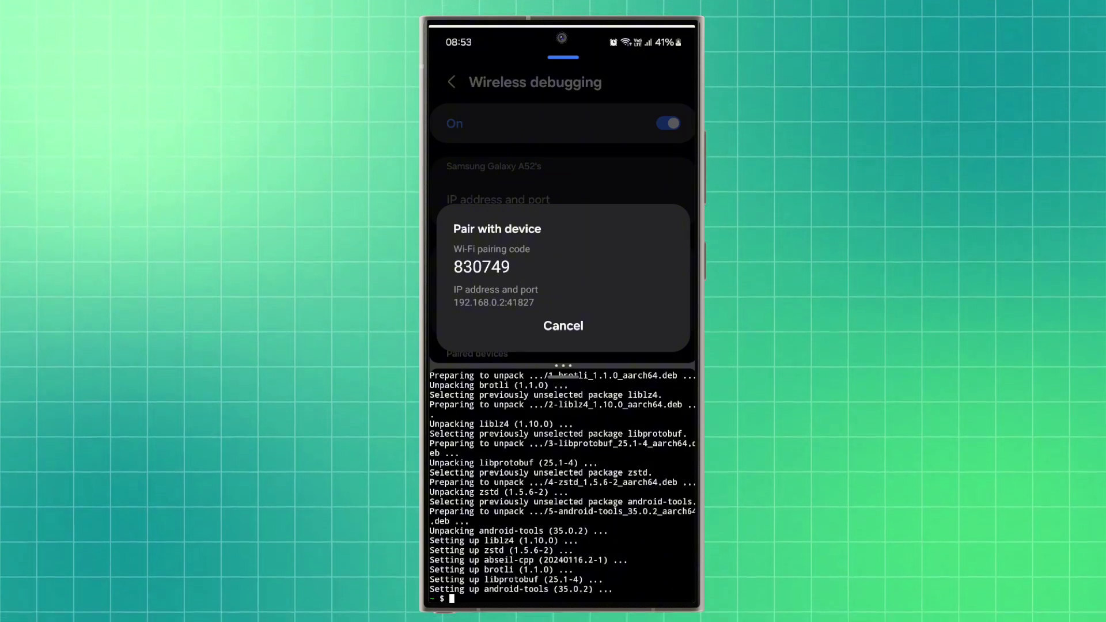
pyautogui.click(563, 365)
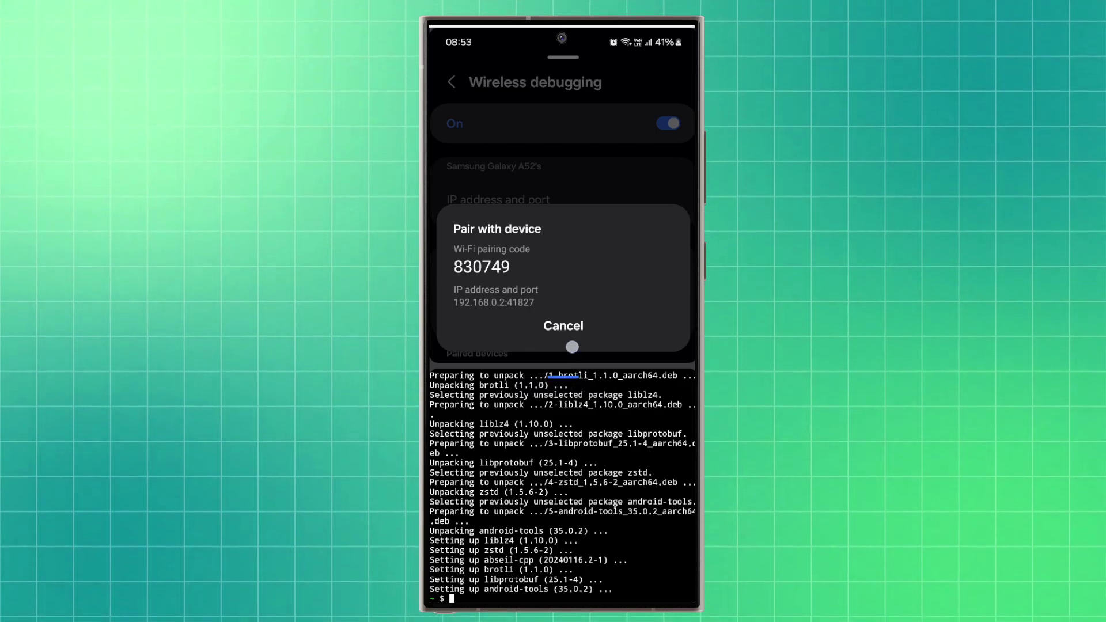
pyautogui.moveTo(564, 365)
pyautogui.mouseDown()
pyautogui.moveTo(590, 294)
pyautogui.moveTo(589, 204)
pyautogui.mouseUp()
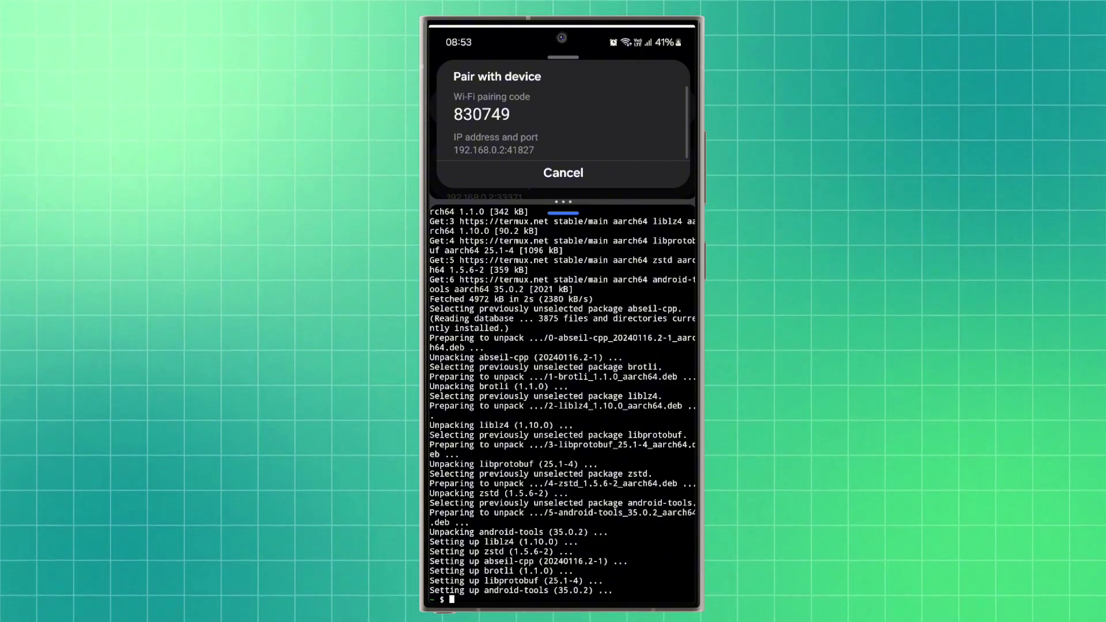
pyautogui.click(561, 432)
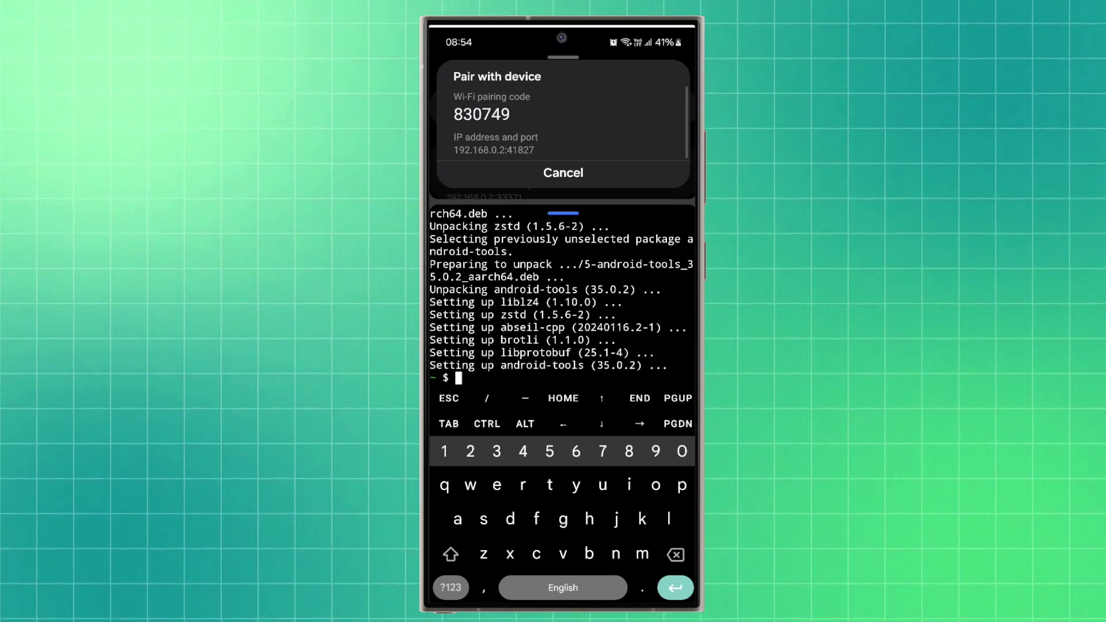
pyautogui.write('cpea')
# Correct the mistyped text and run 'clear' to empty the Termux screen
pyautogui.press('BackSpace')
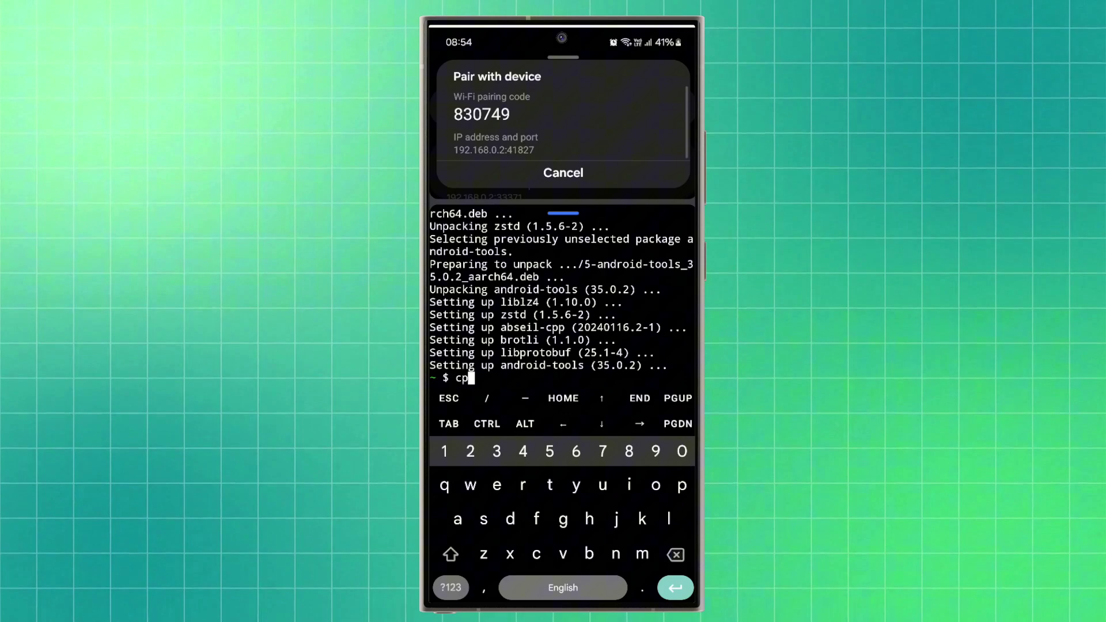
pyautogui.press('BackSpace')
pyautogui.write('lear')
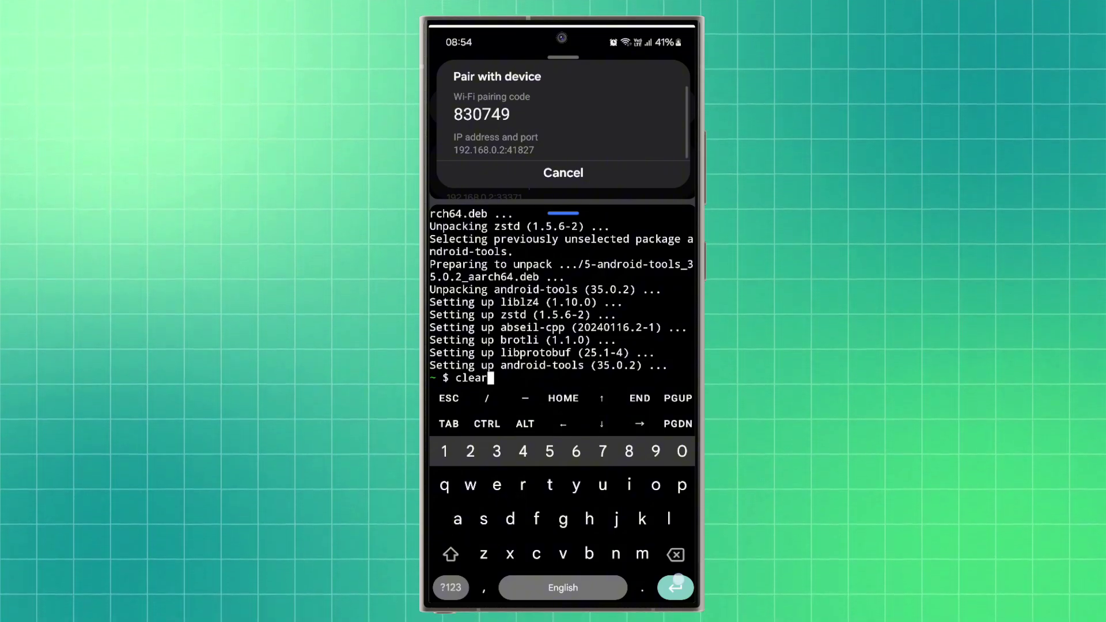
pyautogui.press('Return')
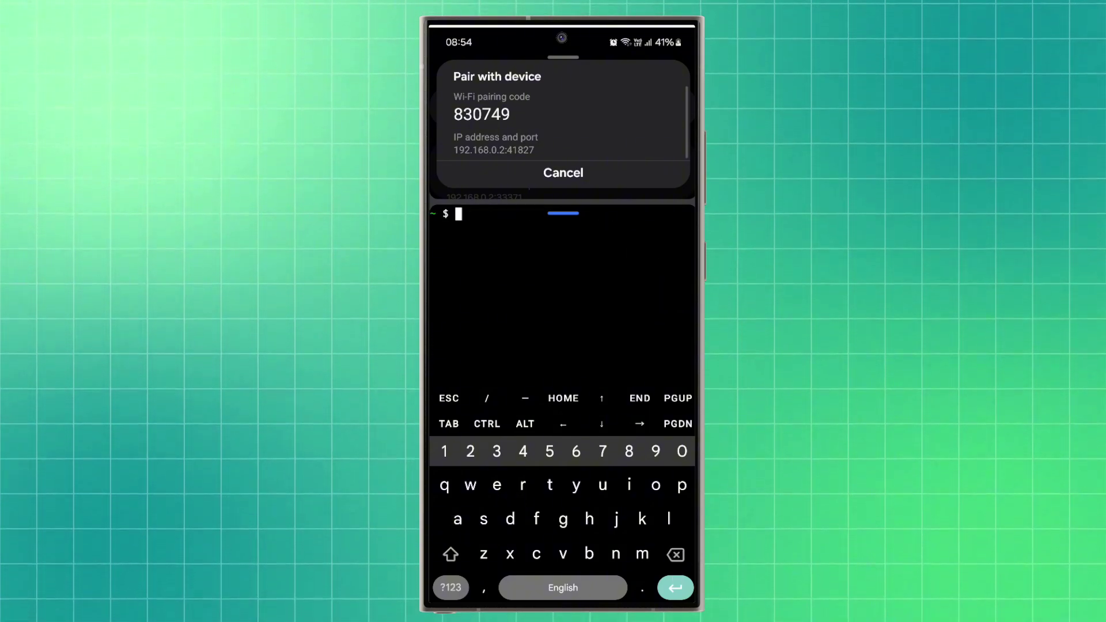
pyautogui.write('adb')
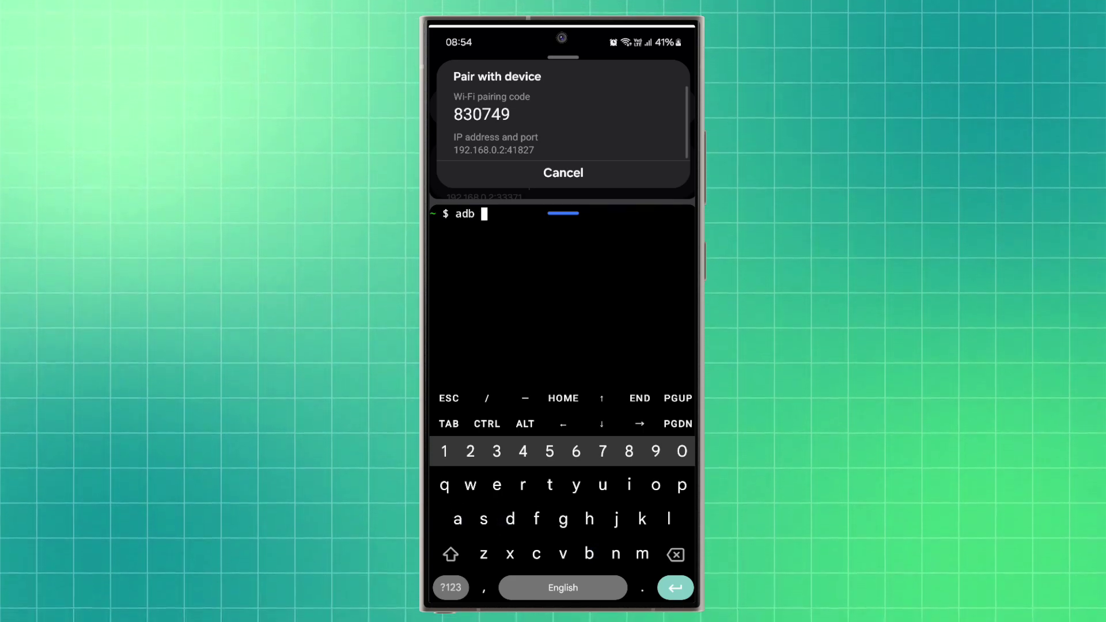
pyautogui.write(' pair localhost:41827 8')
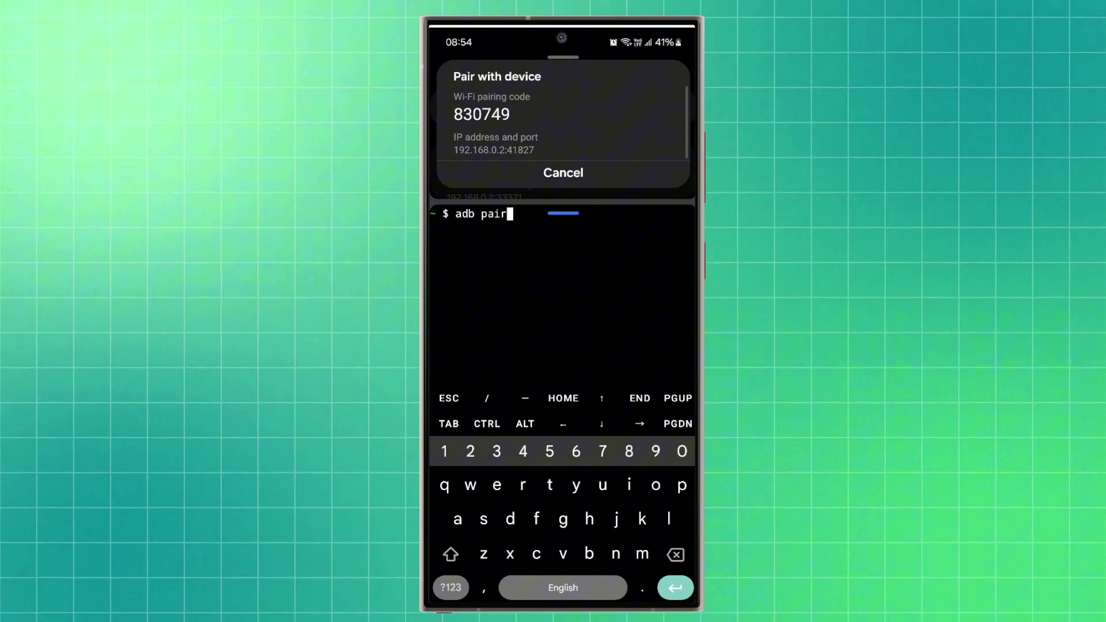
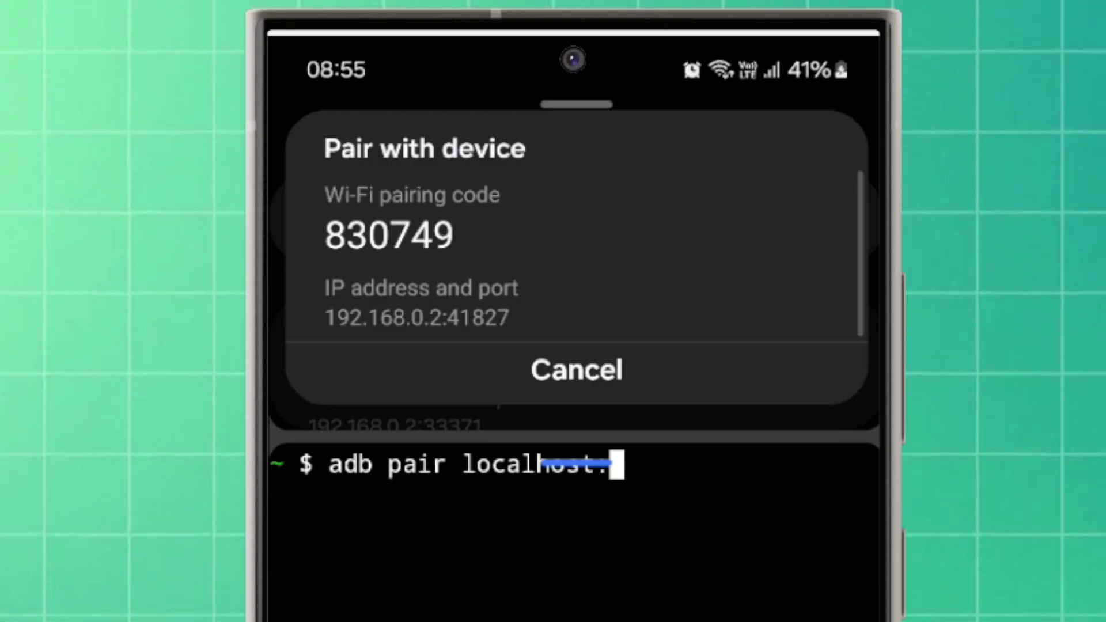
pyautogui.write('41')
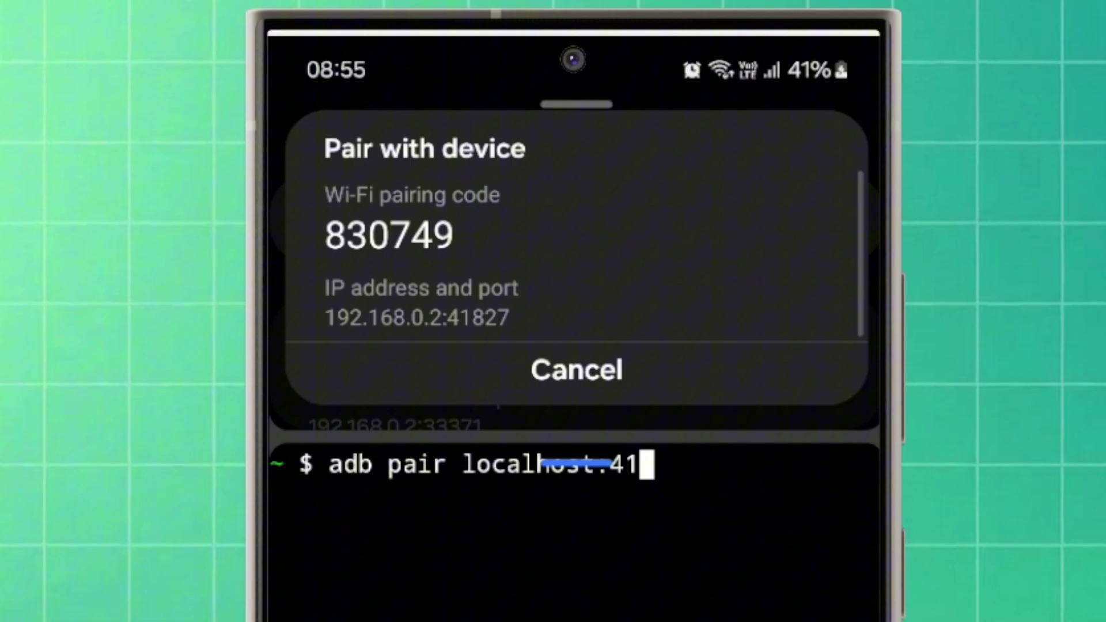
pyautogui.write('827 8')
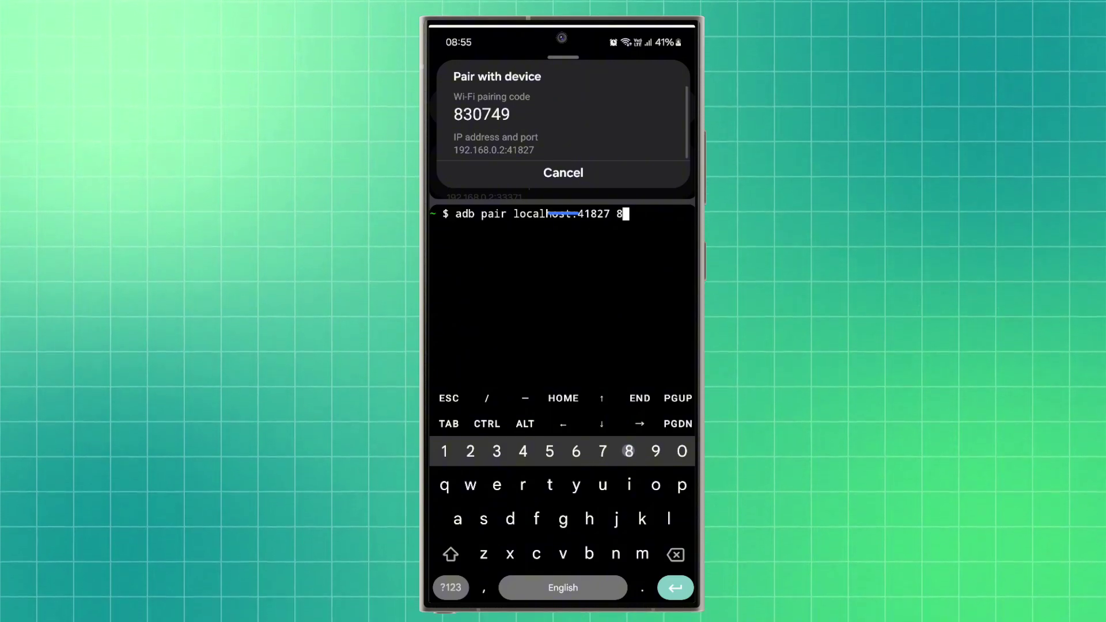
pyautogui.click(496, 452)
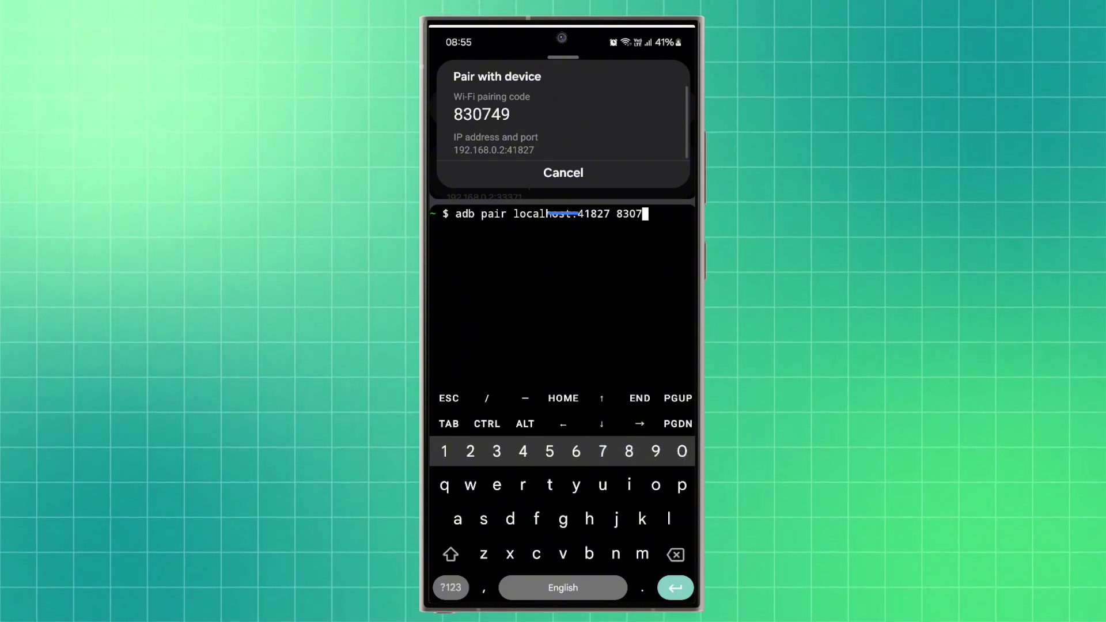
pyautogui.click(522, 452)
pyautogui.click(654, 452)
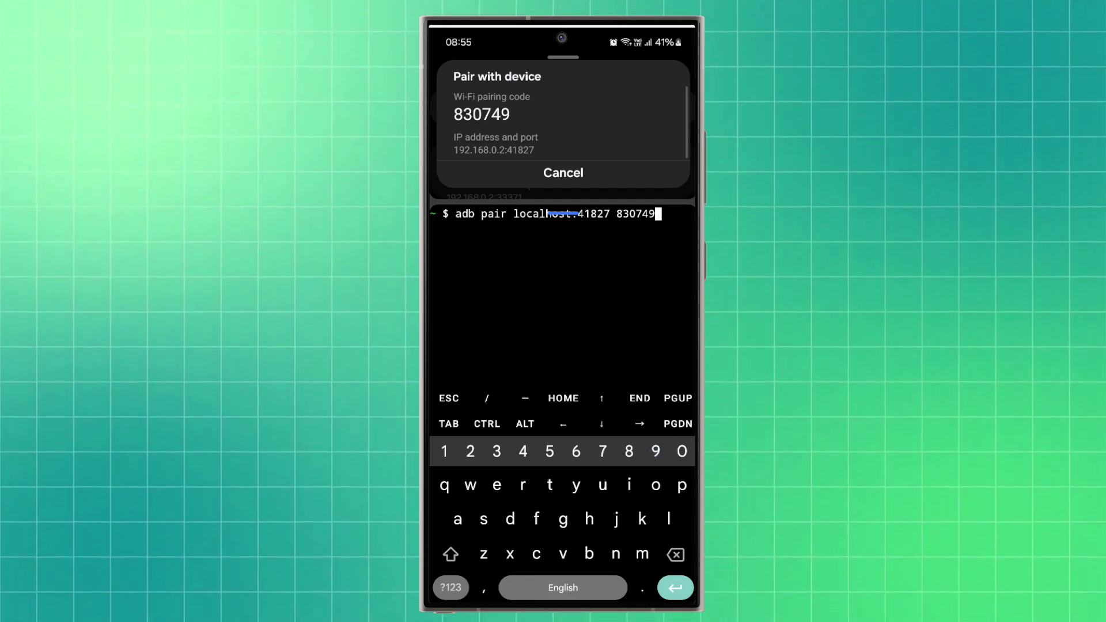
pyautogui.click(677, 587)
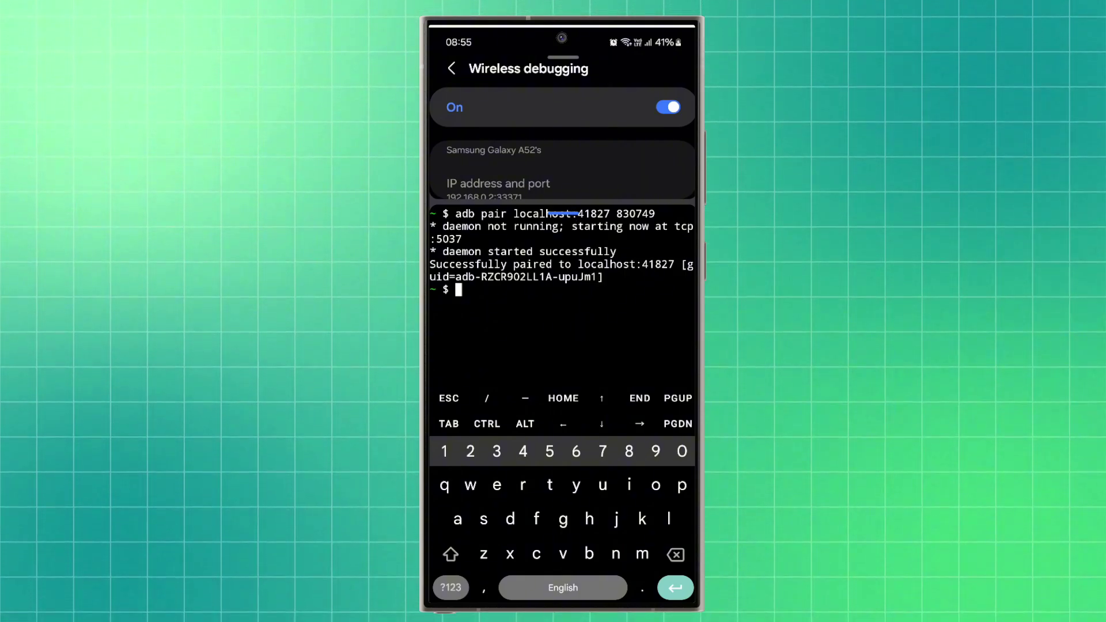
pyautogui.moveTo(597, 174); pyautogui.dragTo(597, 156)
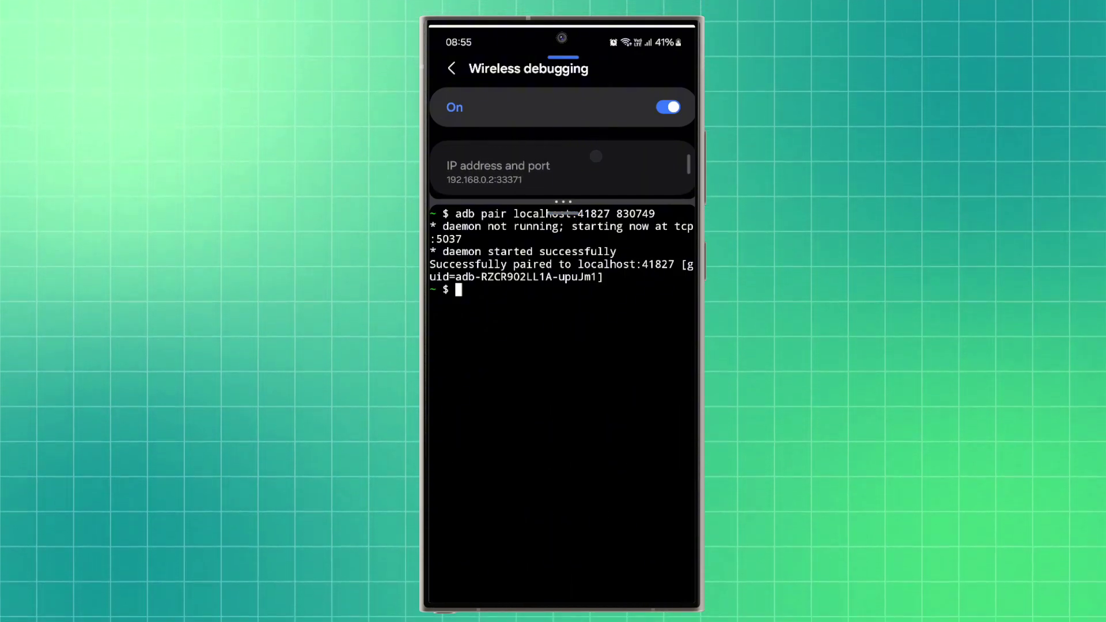
# Run 'adb connect localhost:33371' to attach to the phone's wireless debugging port
pyautogui.click(561, 346)
pyautogui.click(458, 519)
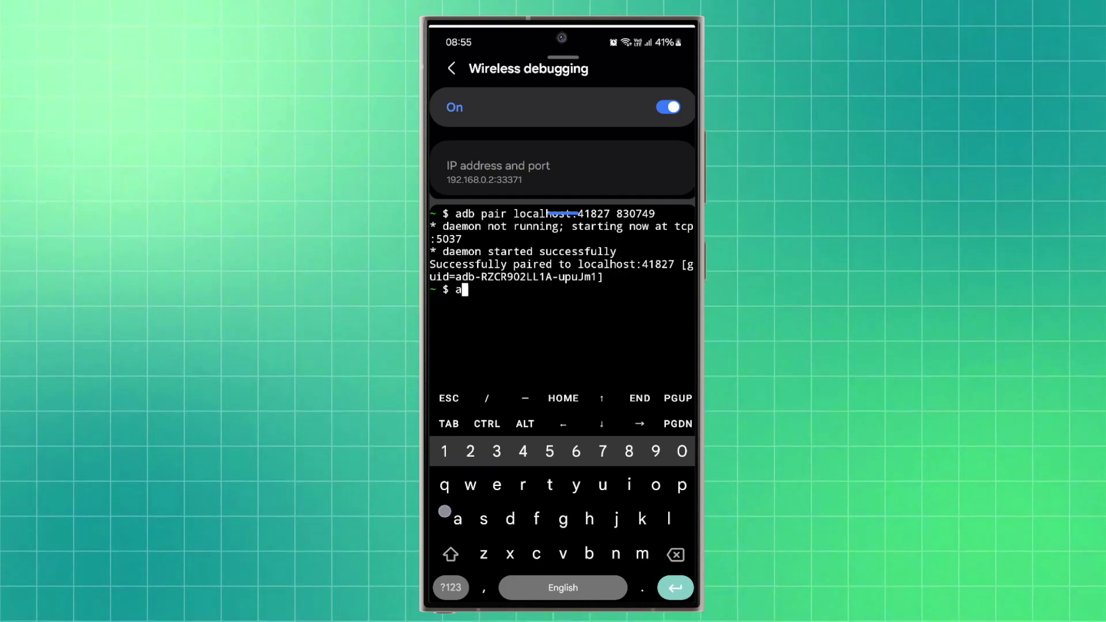
pyautogui.click(509, 519)
pyautogui.click(593, 589)
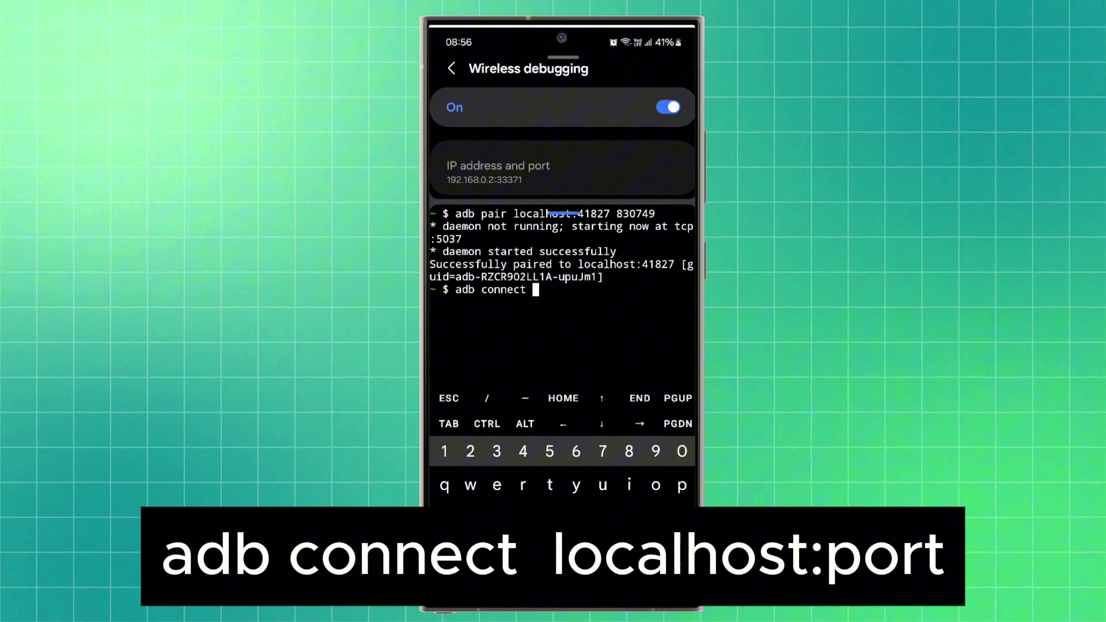
pyautogui.click(511, 520)
pyautogui.click(457, 519)
pyautogui.click(669, 519)
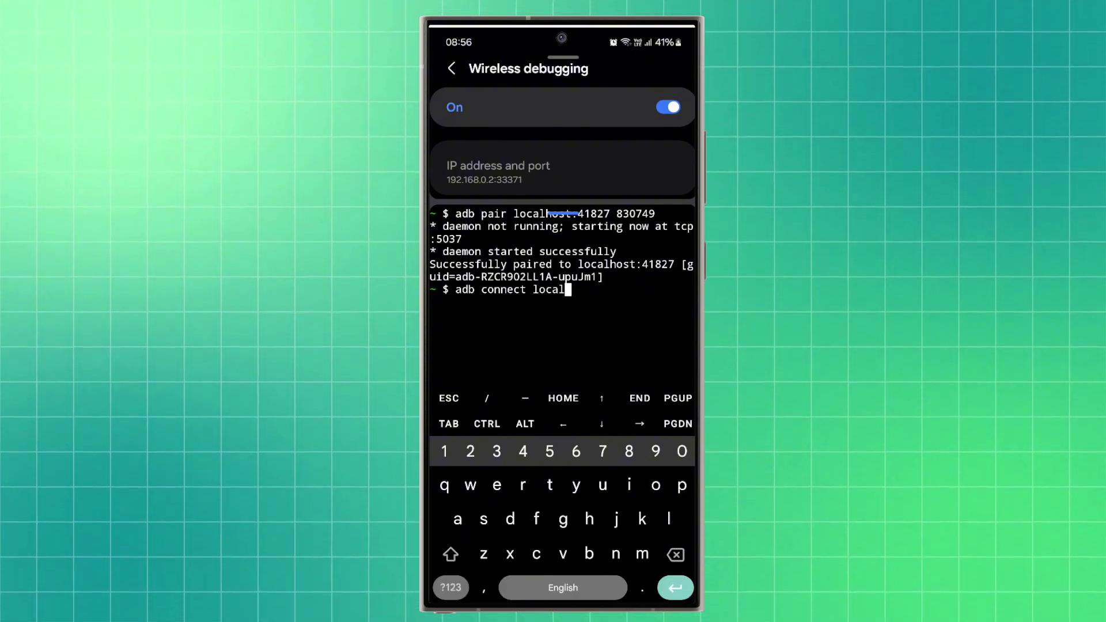
pyautogui.click(589, 519)
pyautogui.write('st:')
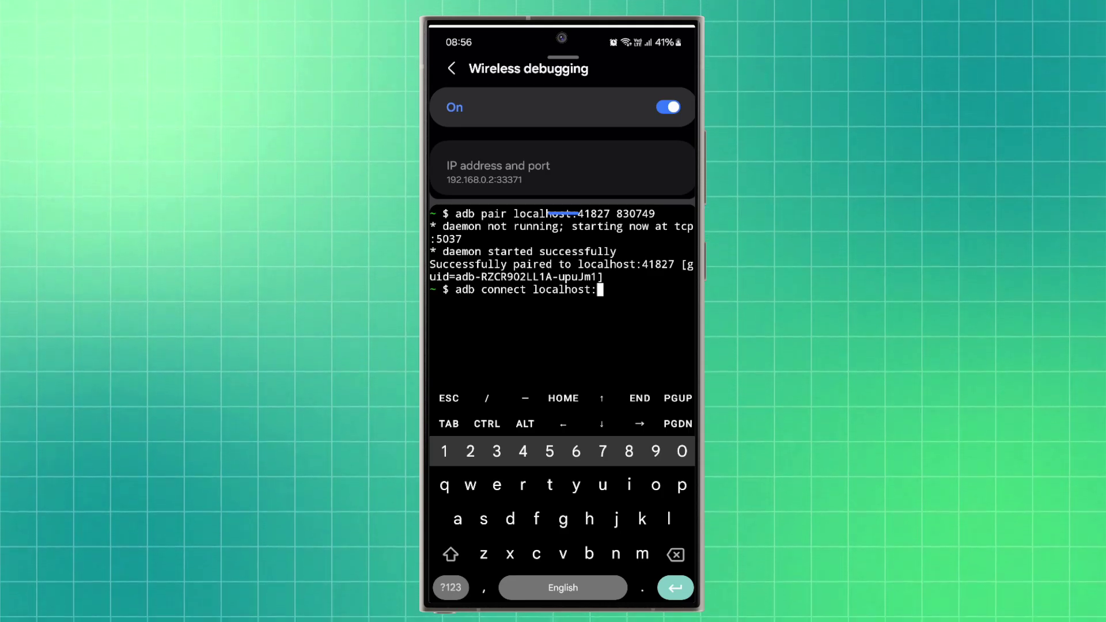
pyautogui.write('33')
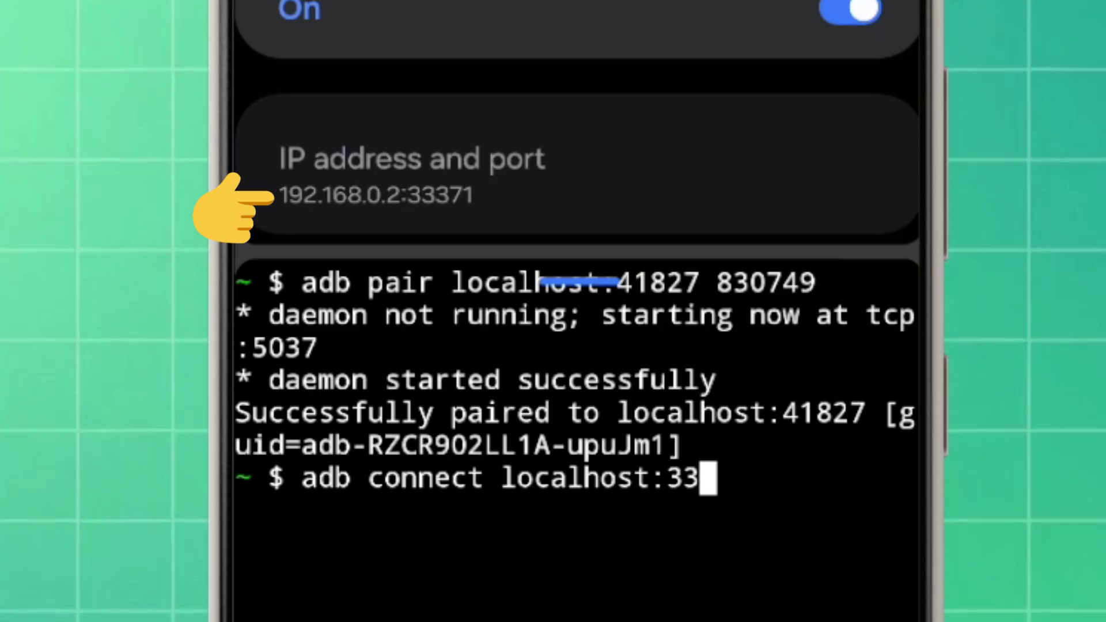
pyautogui.write('371')
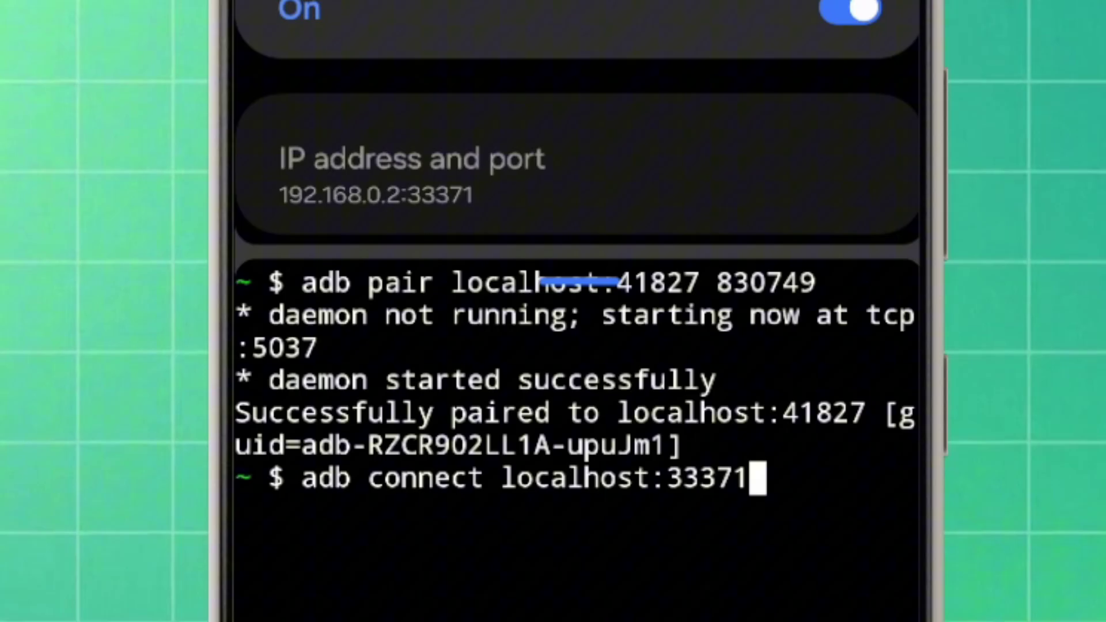
pyautogui.press('Return')
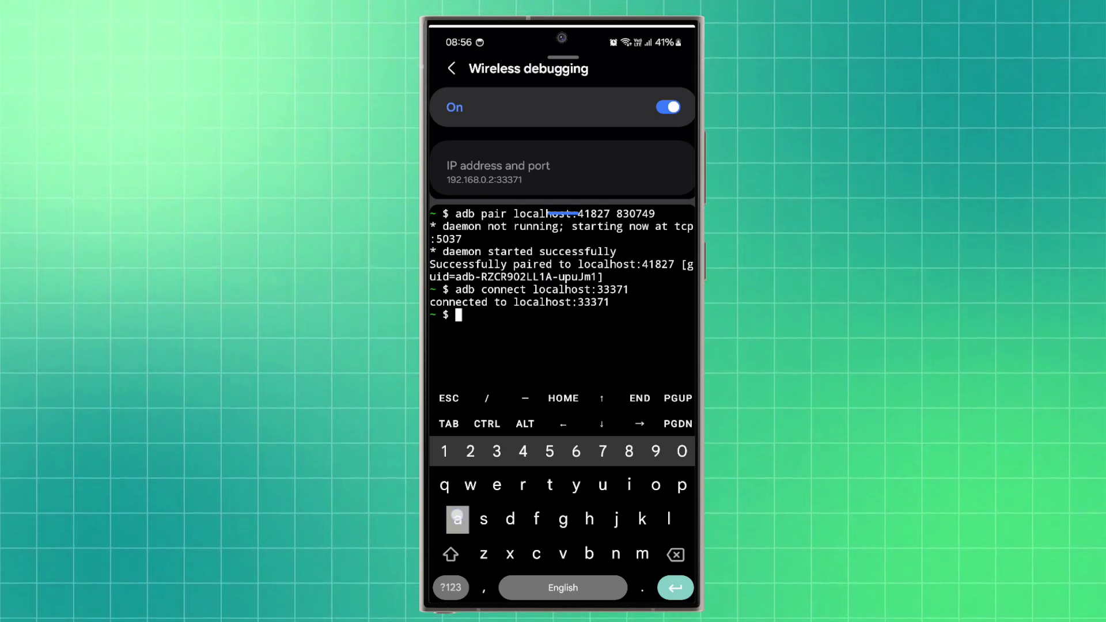
pyautogui.write('adb sh')
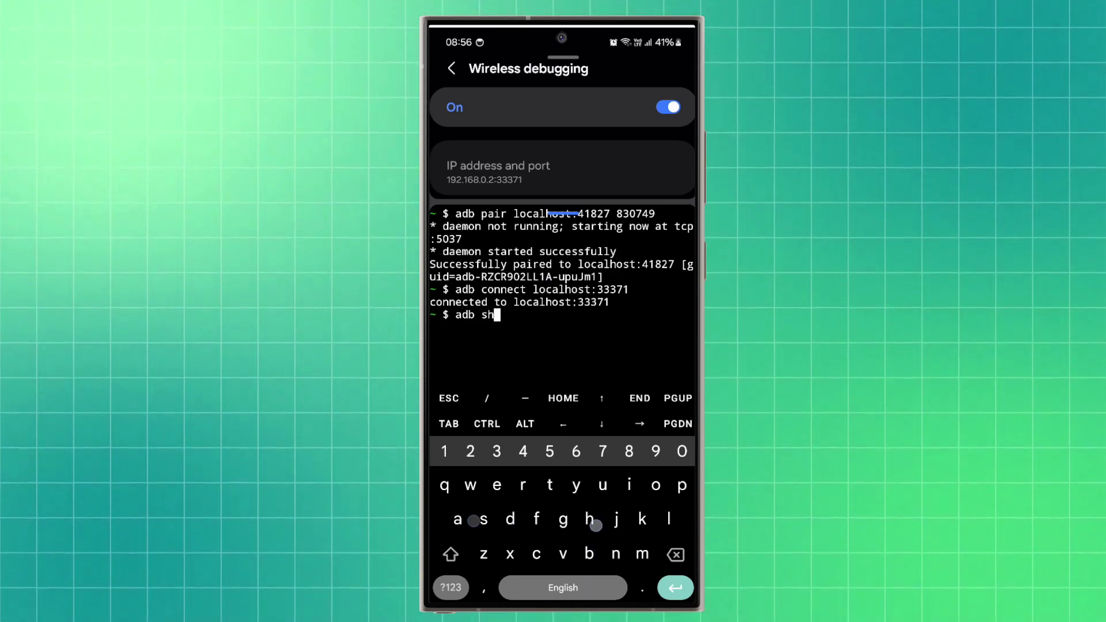
pyautogui.write('ell')
# Open 'adb shell', run 'pwd' (returns /), then start 'top' for live processes
pyautogui.press('Return')
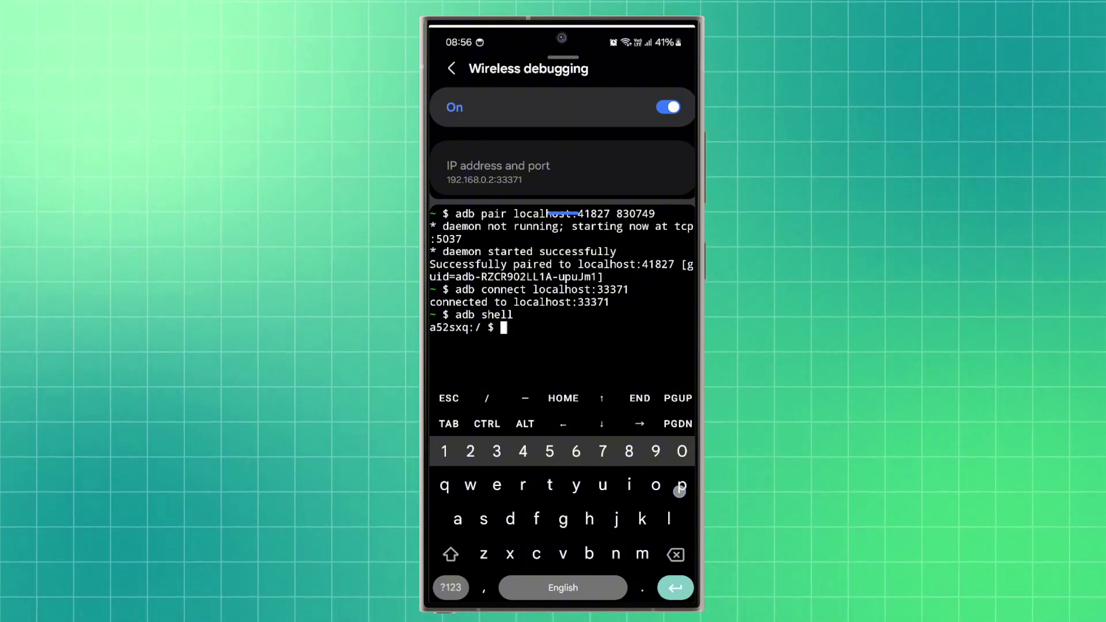
pyautogui.write('pwd')
pyautogui.press('Return')
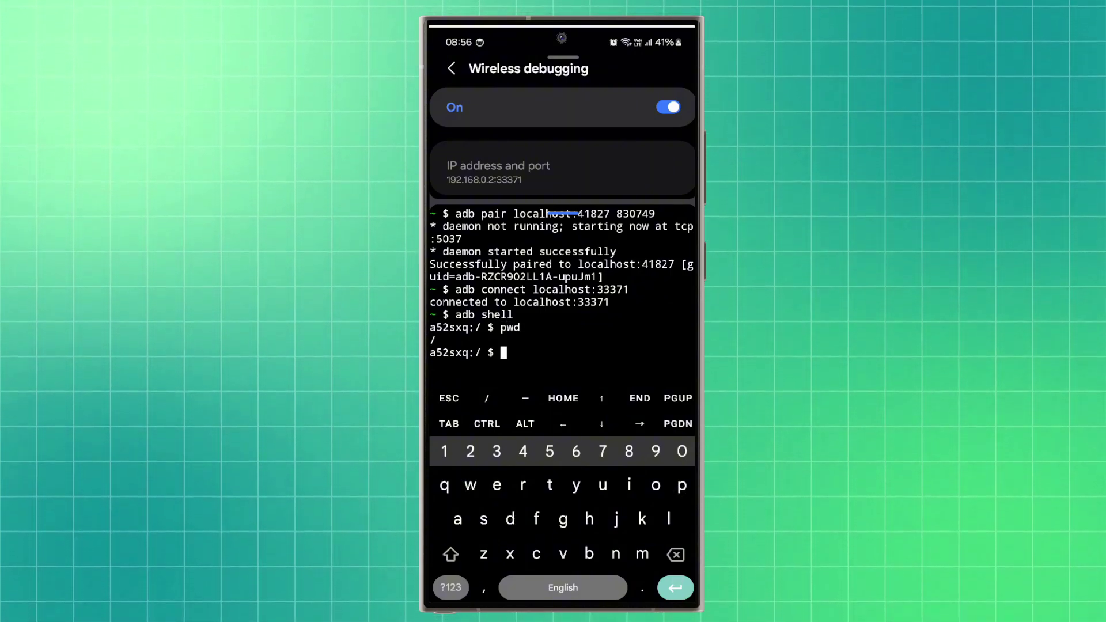
pyautogui.write('top')
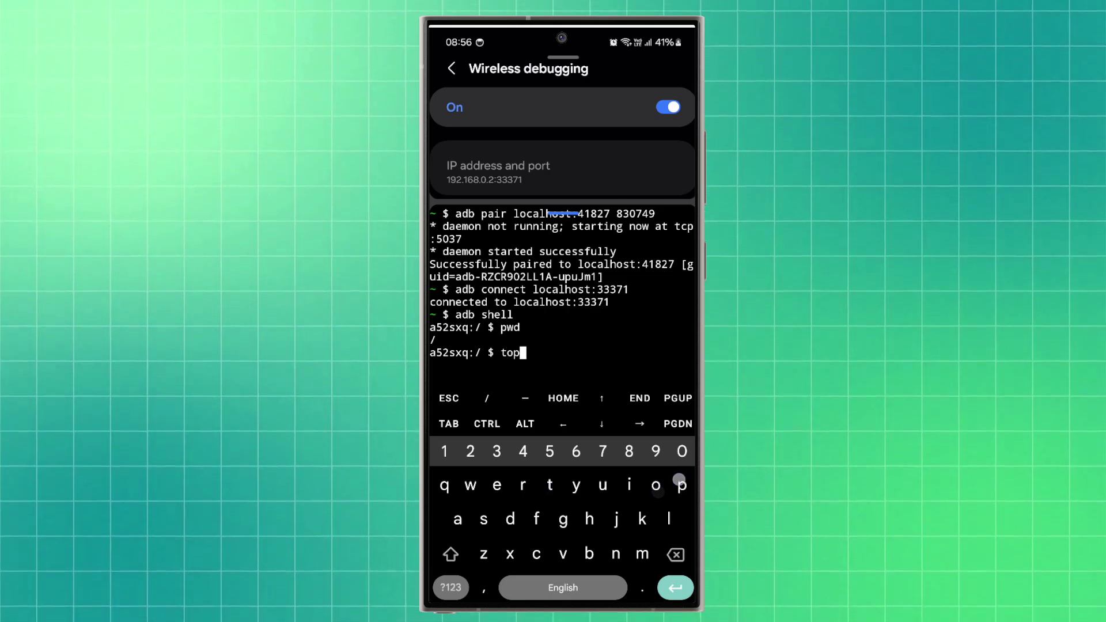
pyautogui.press('Return')
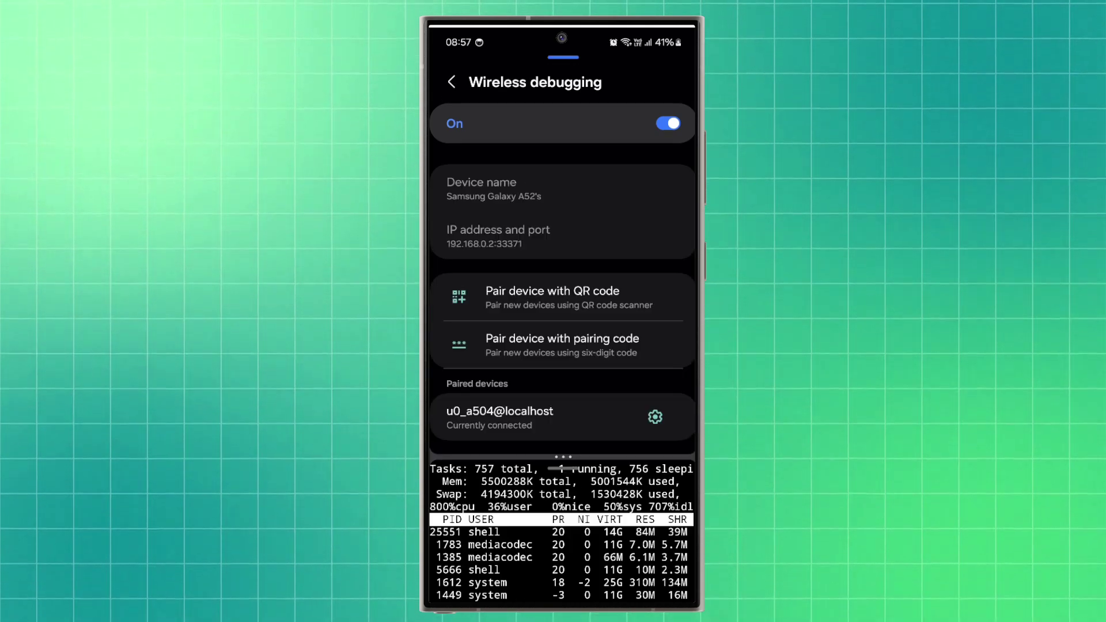